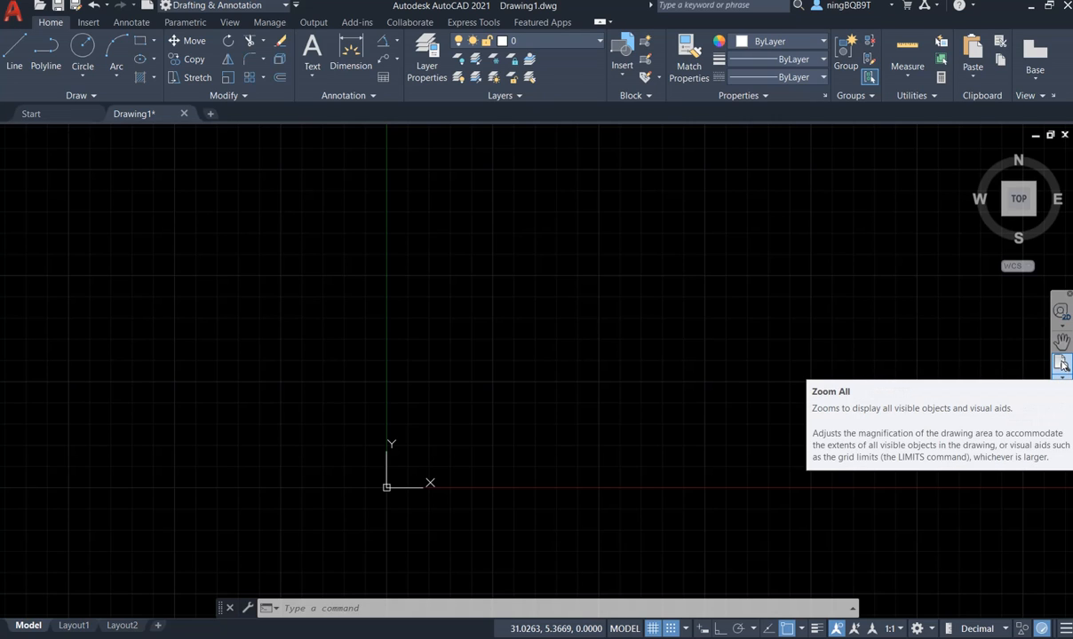
- Zoom to all and pan the view until the drawing origin and its axes show in the drawing area
left_click(1063, 365)
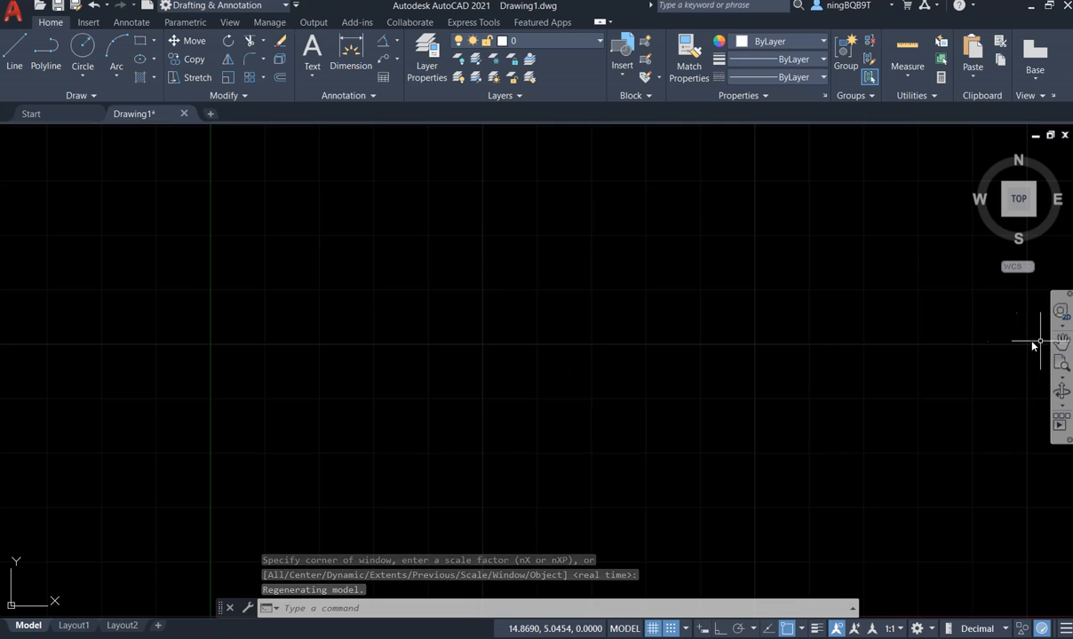
left_click(1060, 341)
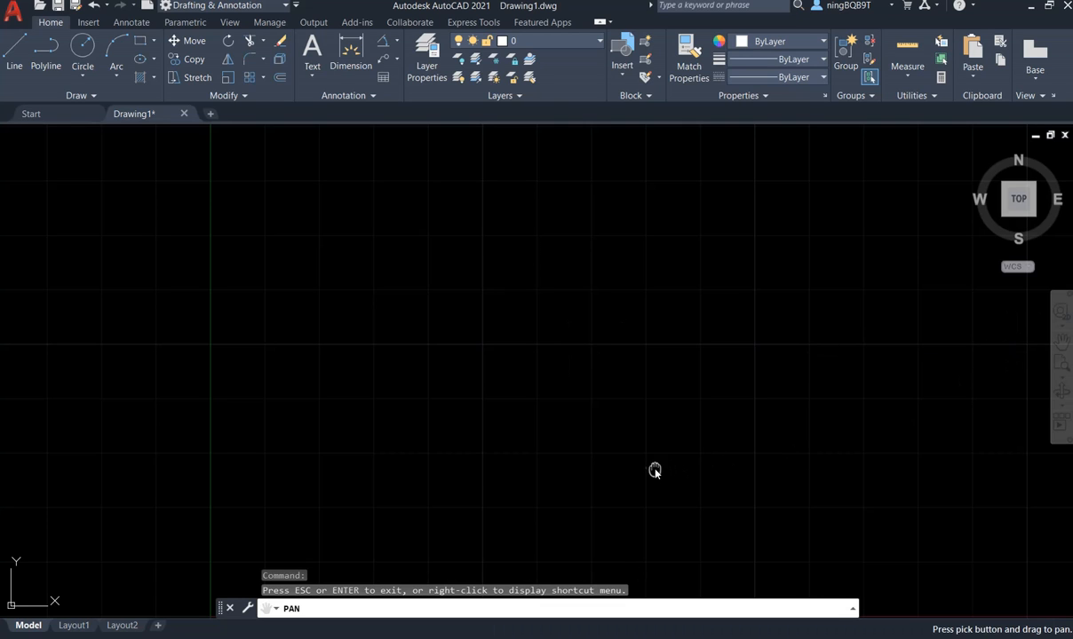
left_click_drag(654, 469, 572, 372)
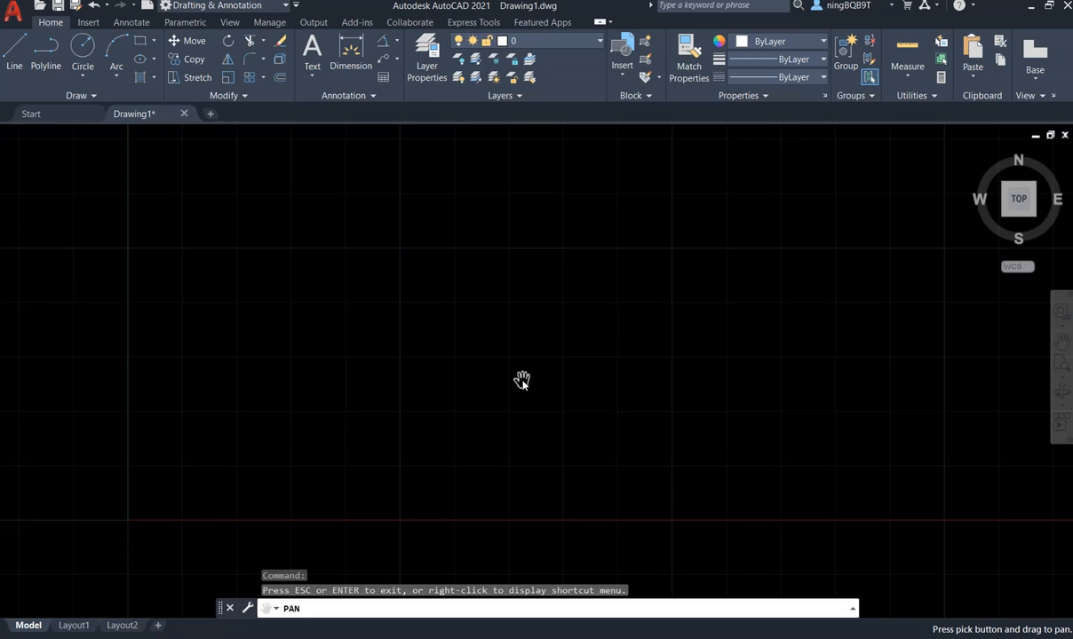
key("Escape")
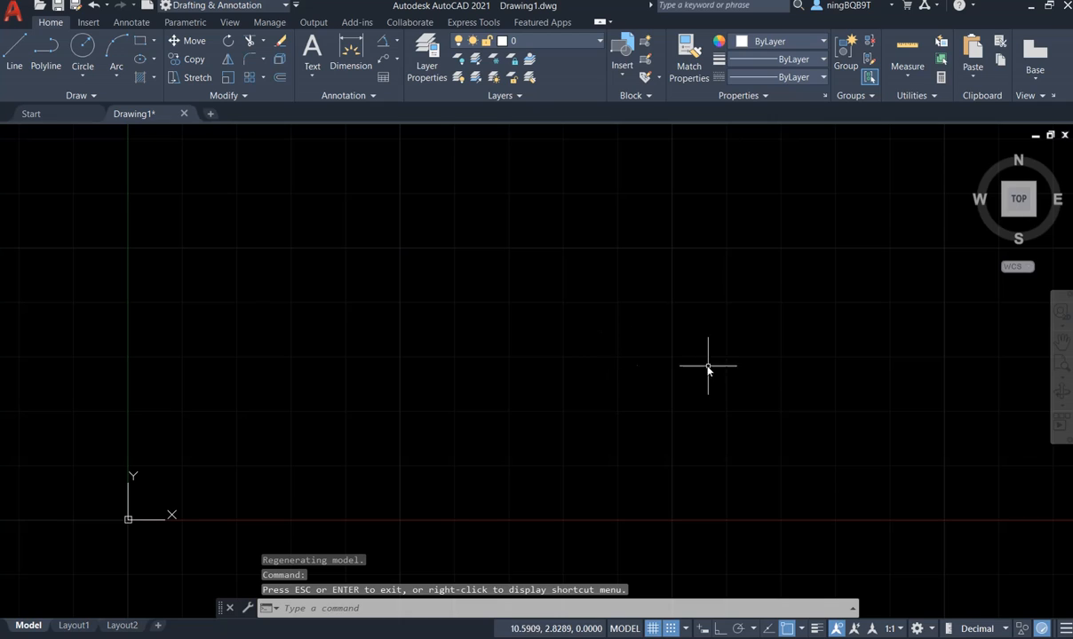
- Review the snap and grid spacing in the drafting settings, and the available drawing unit formats
right_click(653, 632)
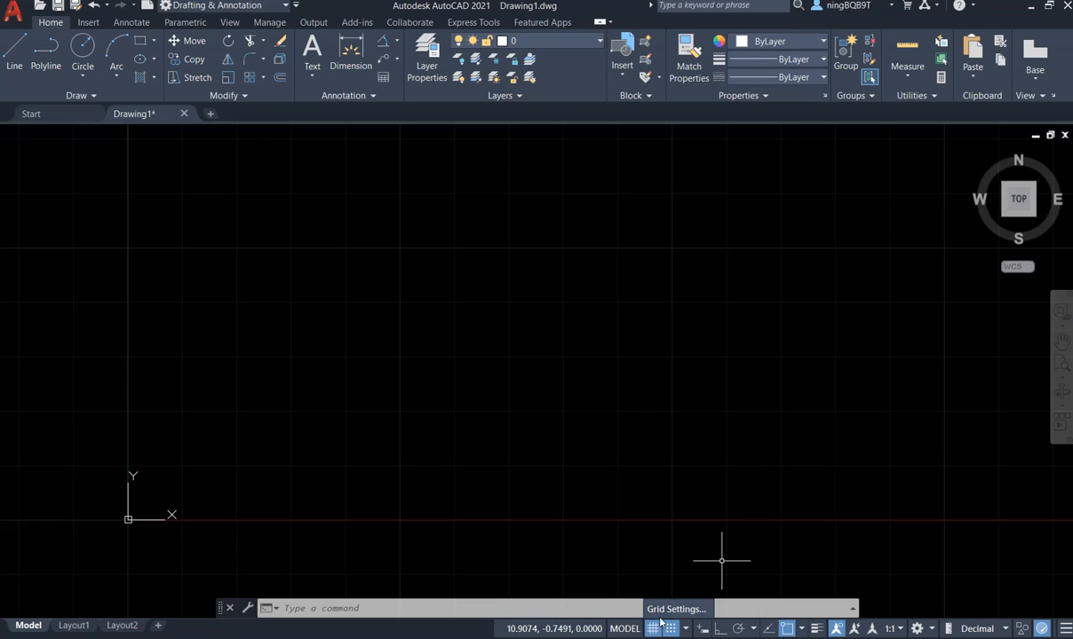
left_click(662, 609)
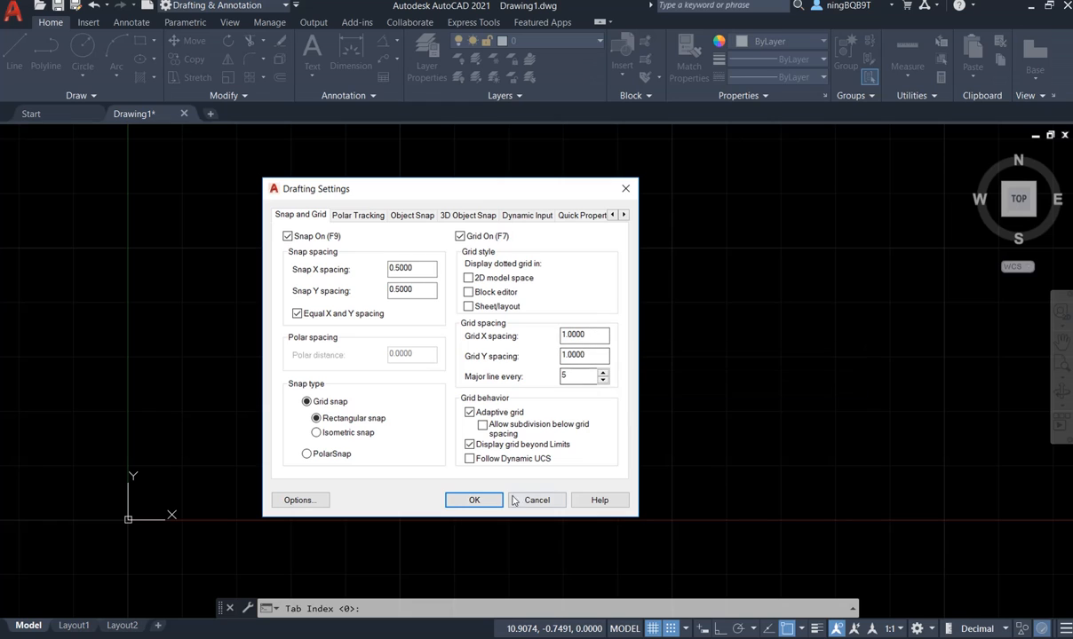
left_click(476, 501)
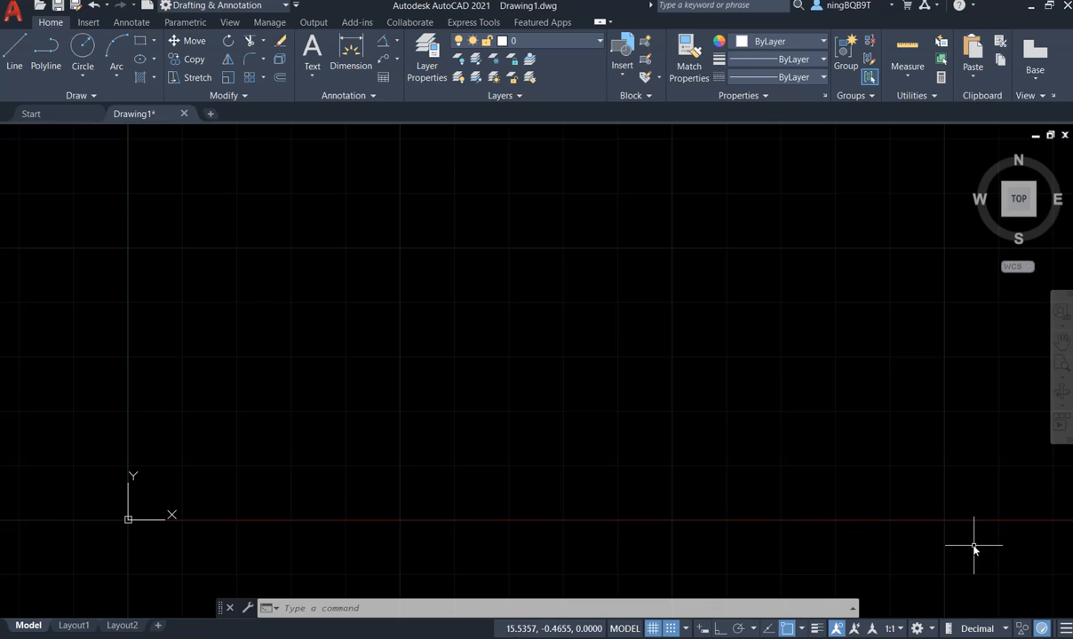
left_click(1005, 629)
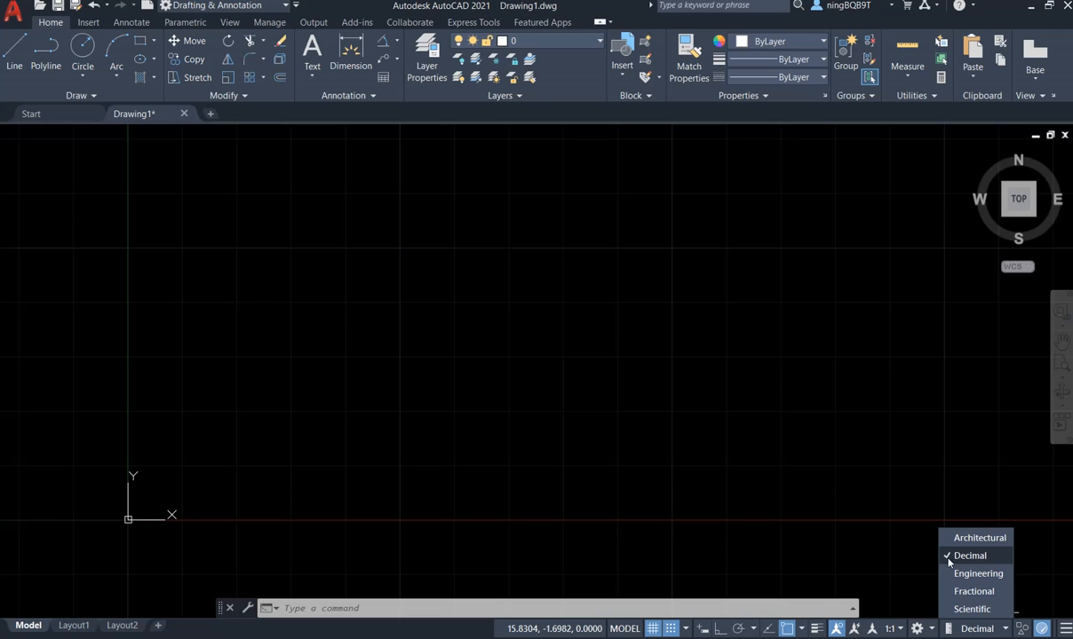
left_click(864, 512)
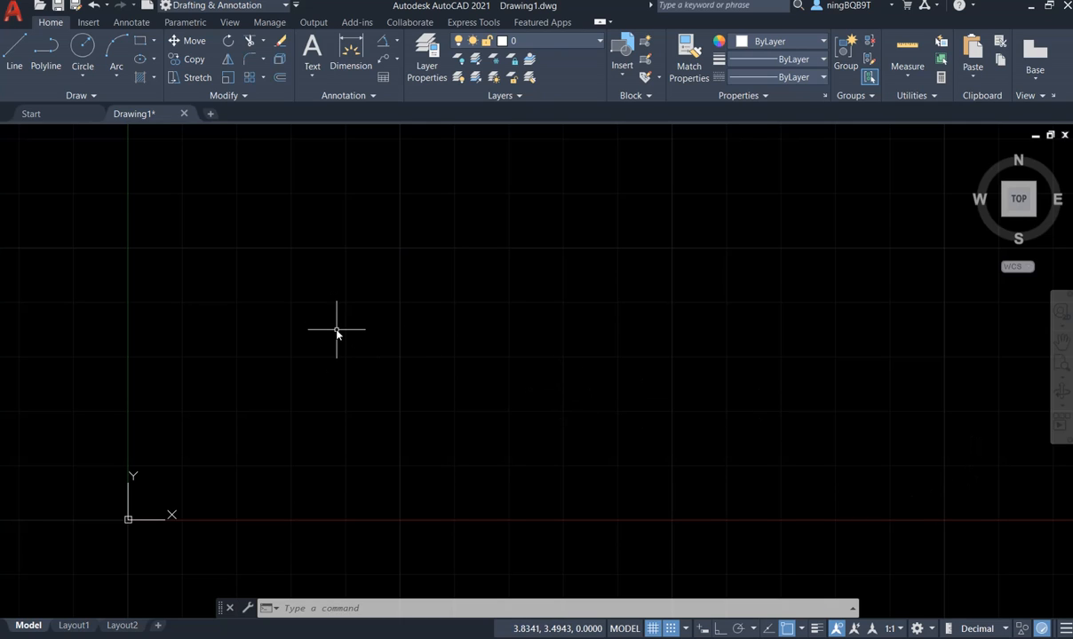
- Examine the available circle construction methods and the command suggestions for CIRCLE
left_click(83, 78)
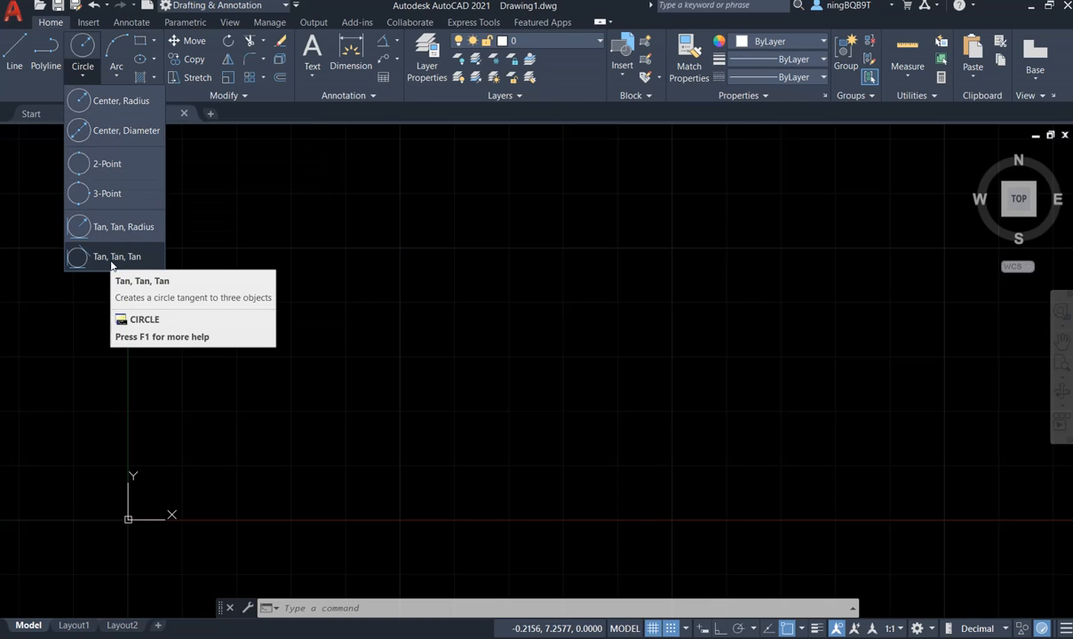
left_click(212, 164)
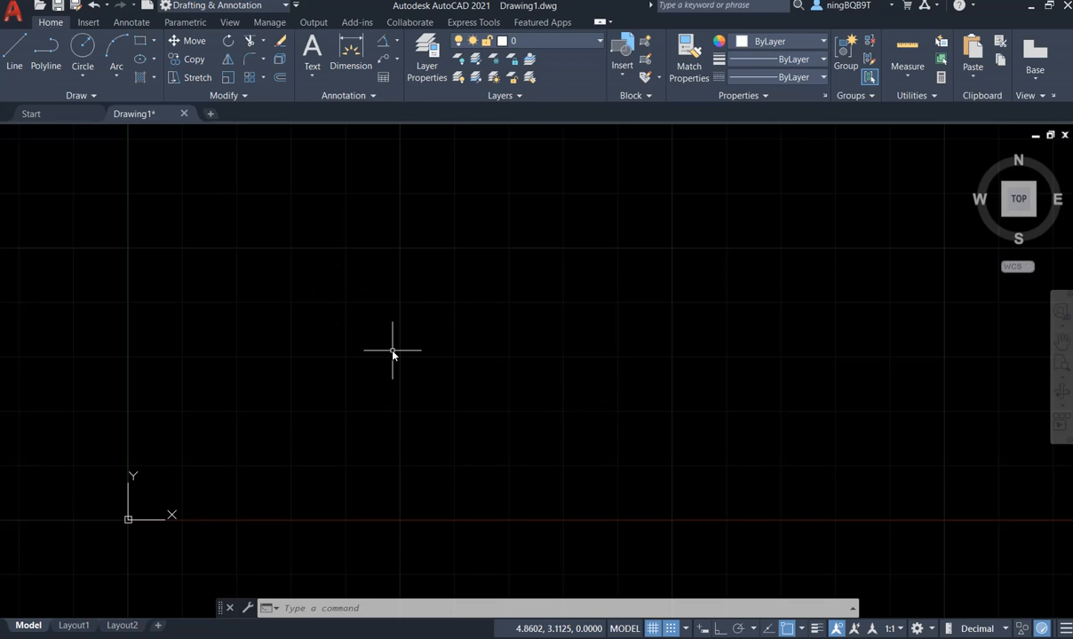
left_click(364, 609)
type("CIR")
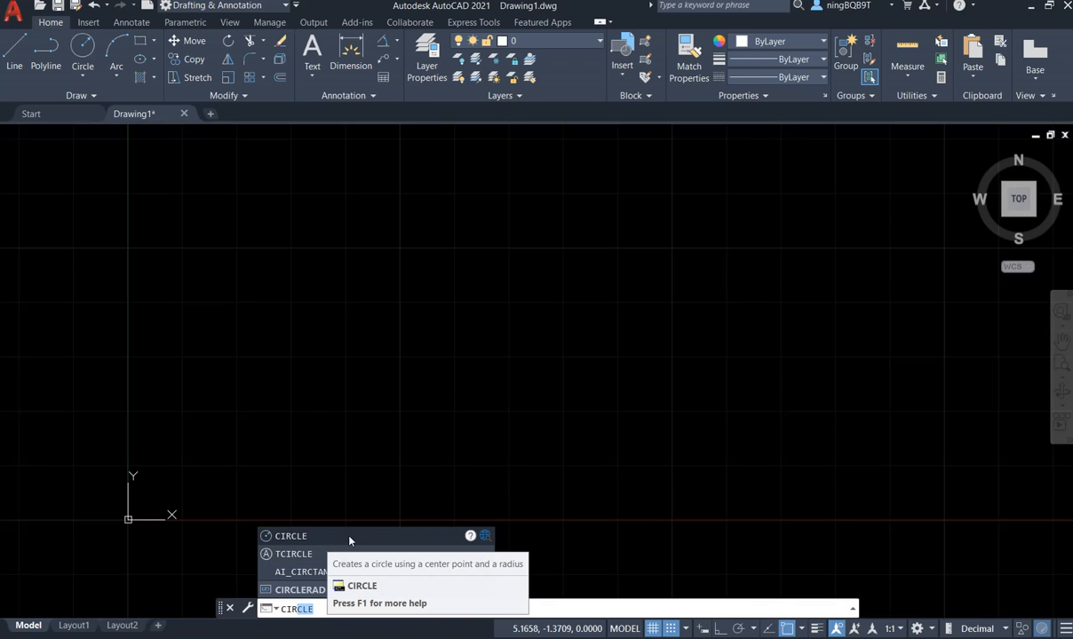
key("Escape")
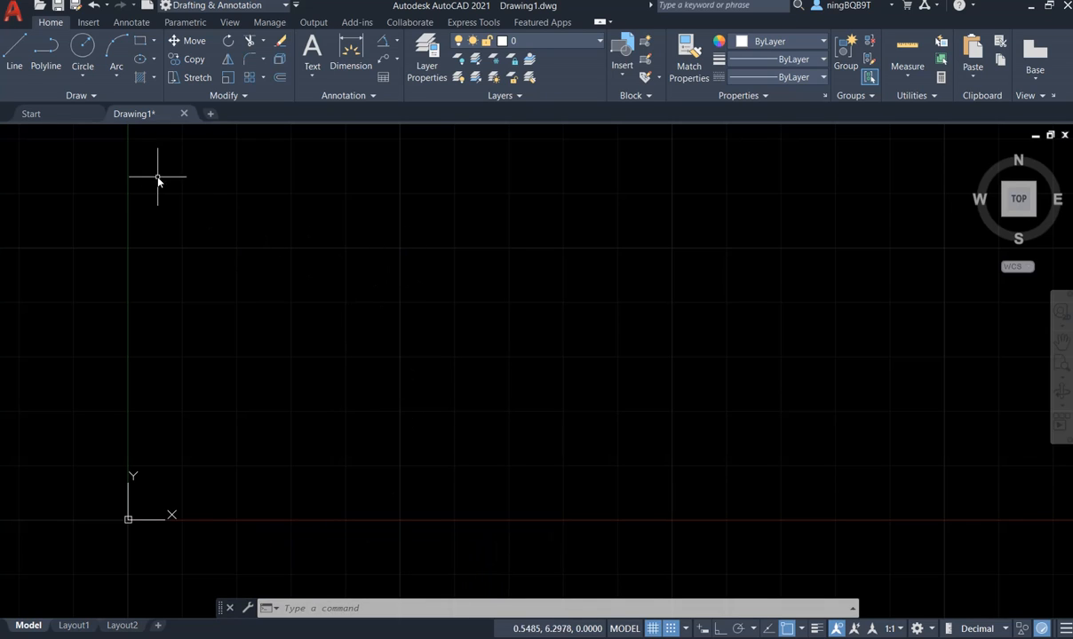
left_click(84, 78)
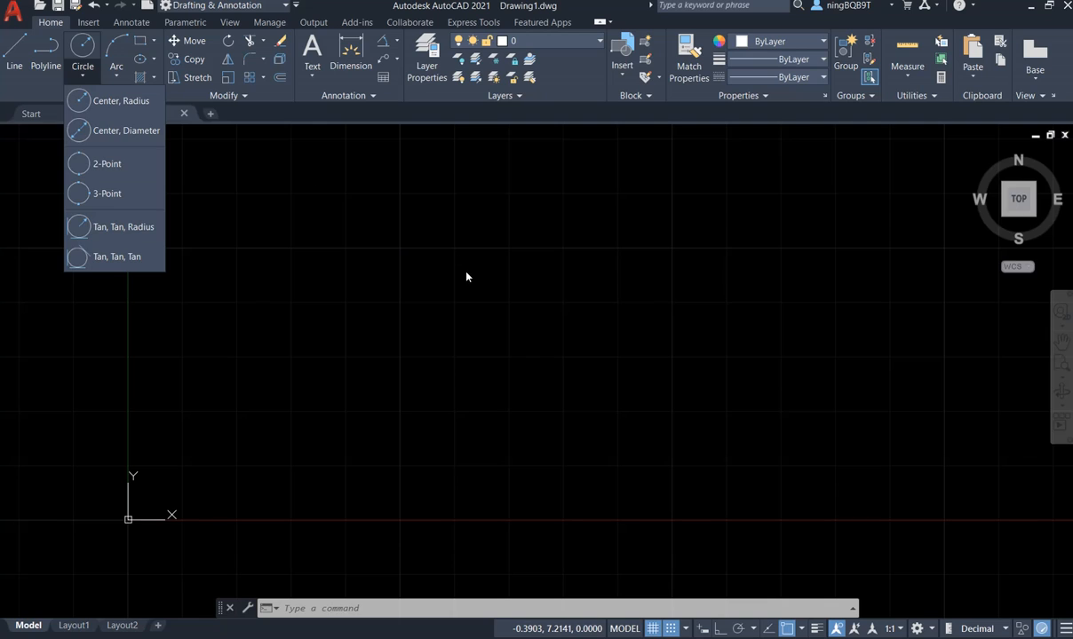
left_click(466, 277)
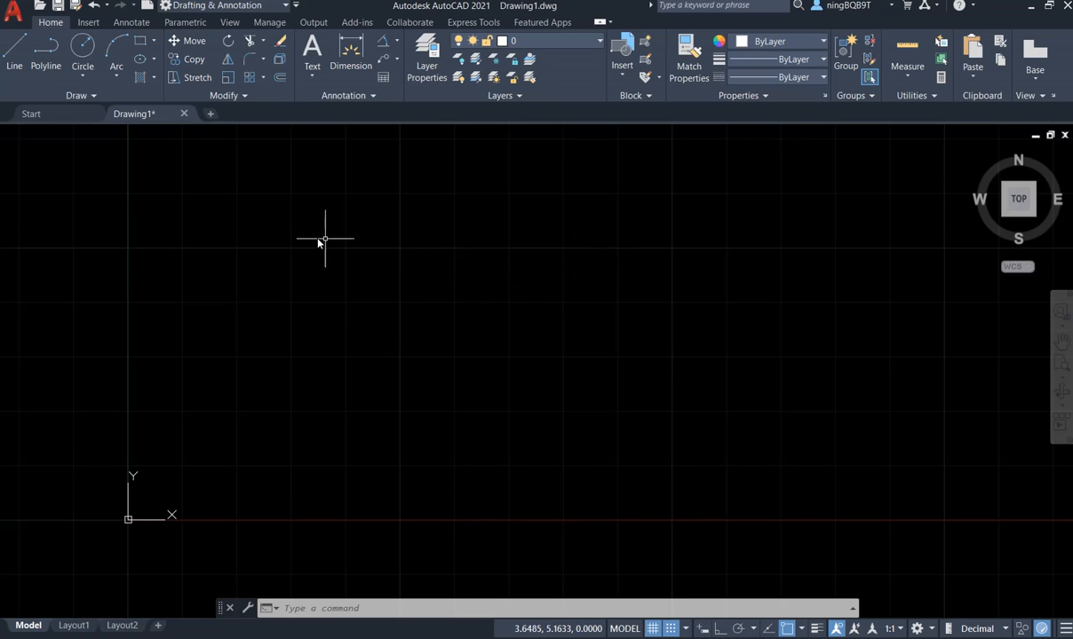
- Draw a closed 5 by 5 square polyline through (5,0), (10,0), (10,5) and (5,5), returning to the start point
left_click(39, 55)
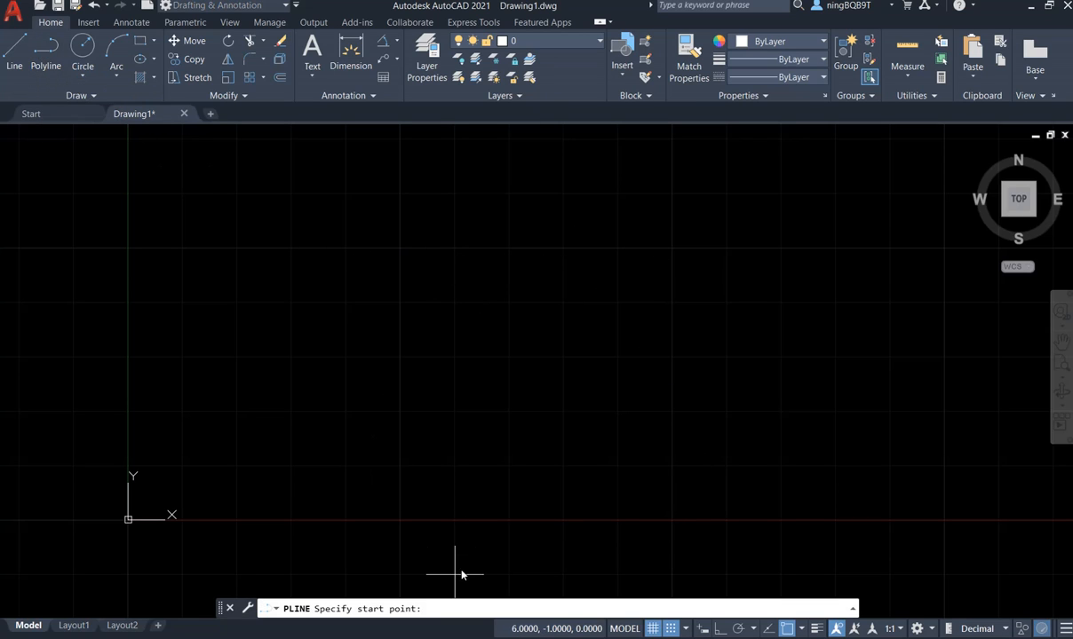
left_click(400, 520)
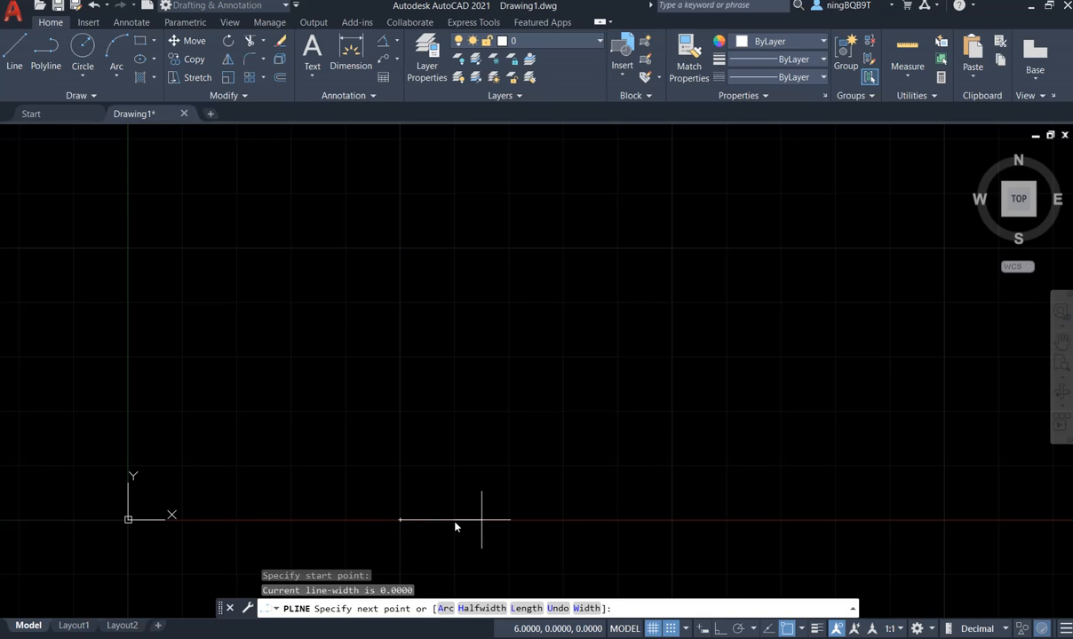
left_click(672, 520)
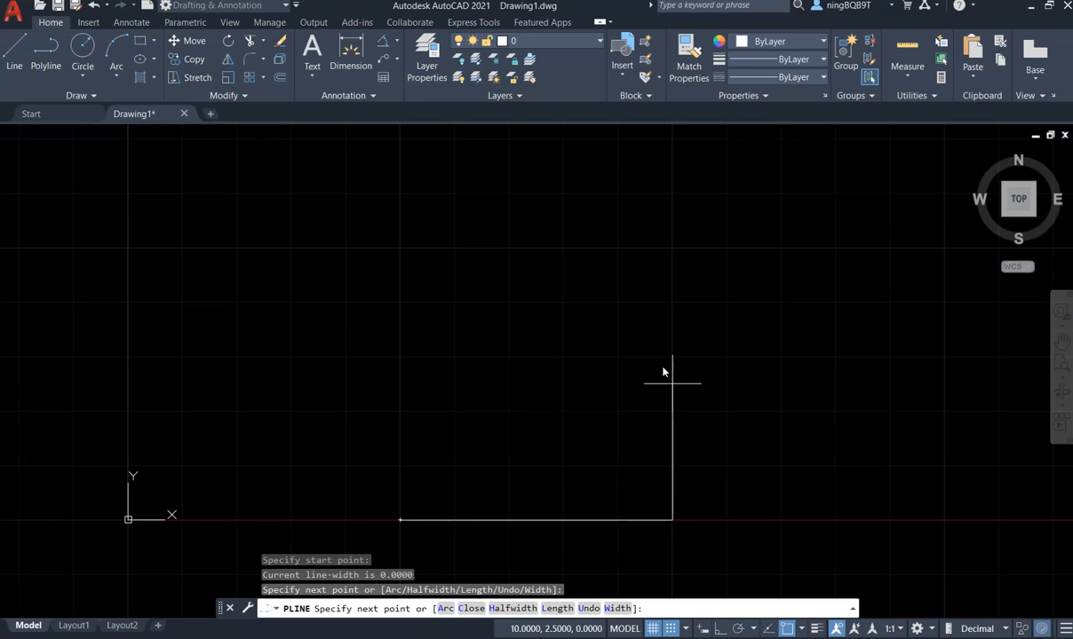
left_click(673, 248)
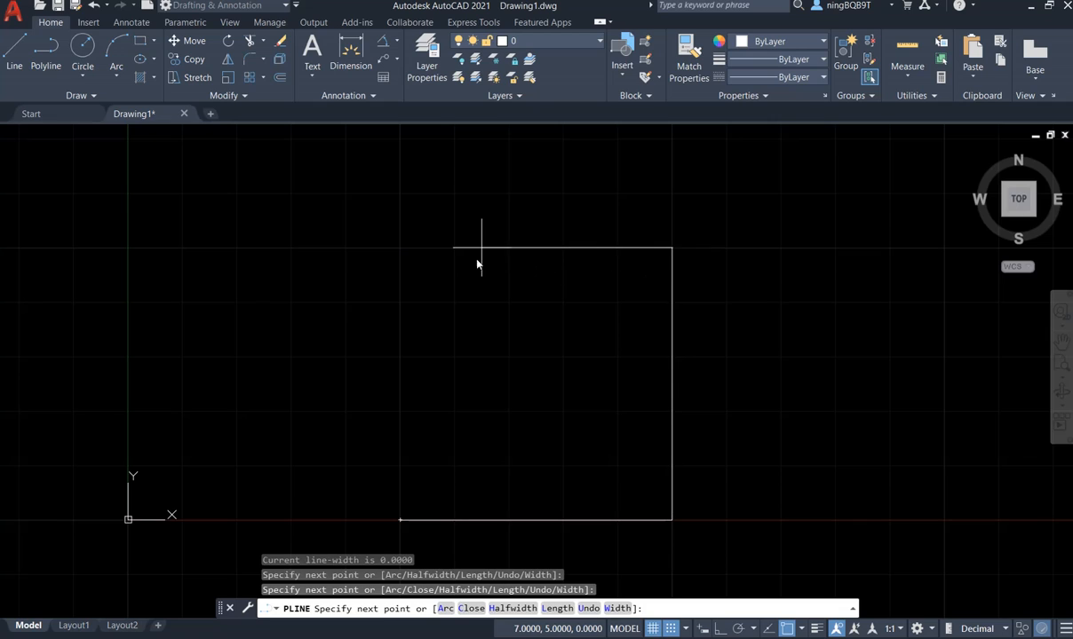
left_click(400, 248)
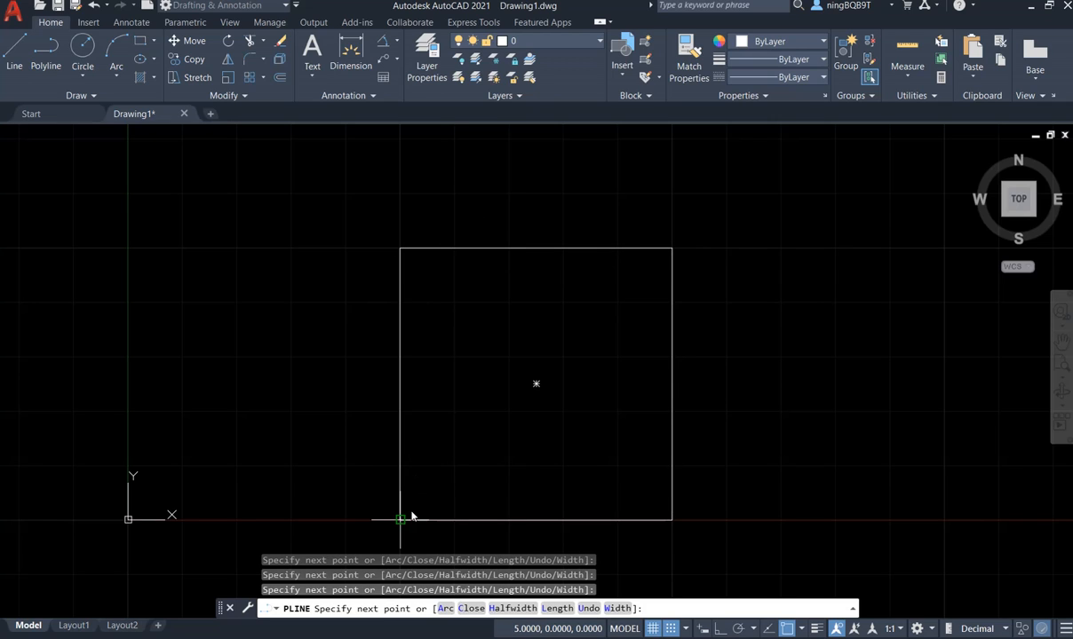
left_click(411, 515)
right_click(411, 515)
left_click(426, 294)
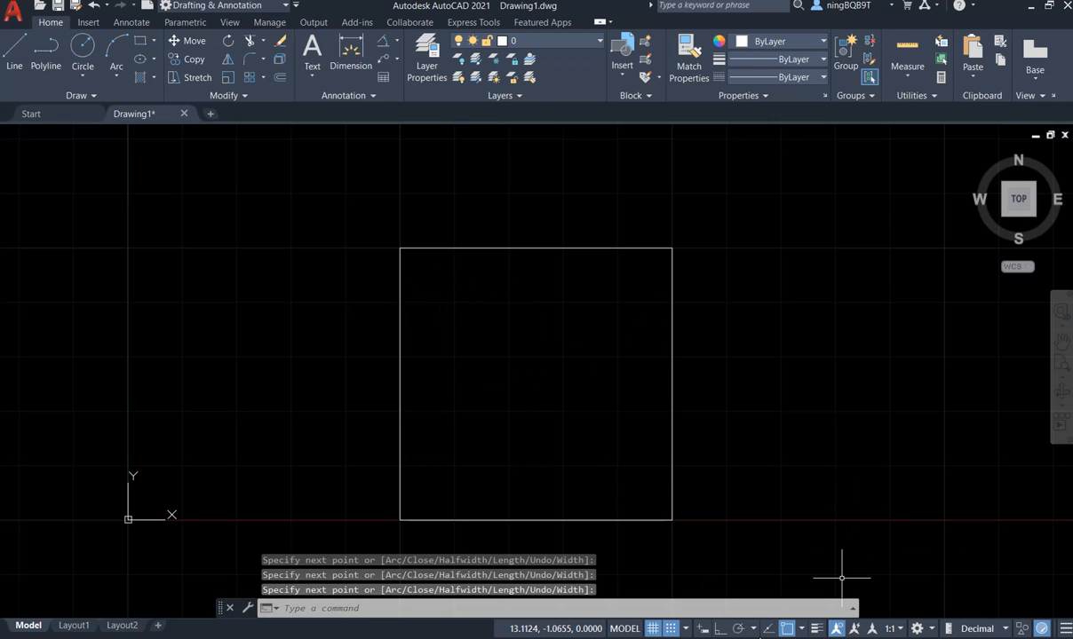
- Check which object snap modes are enabled, including Endpoint, Midpoint, Center and Geometric Center
left_click(802, 628)
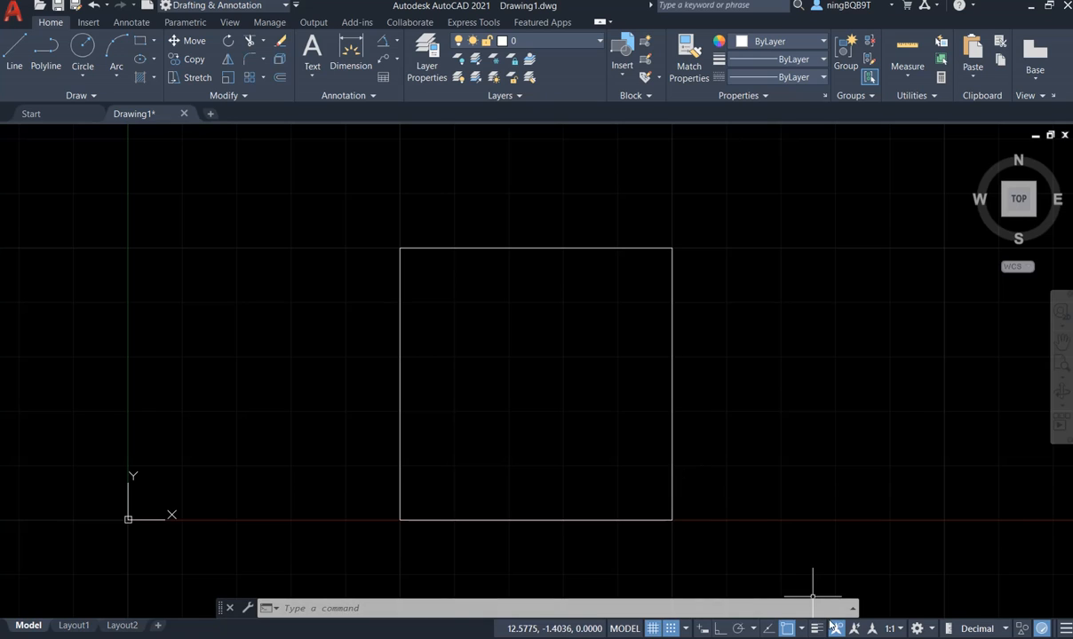
left_click(802, 630)
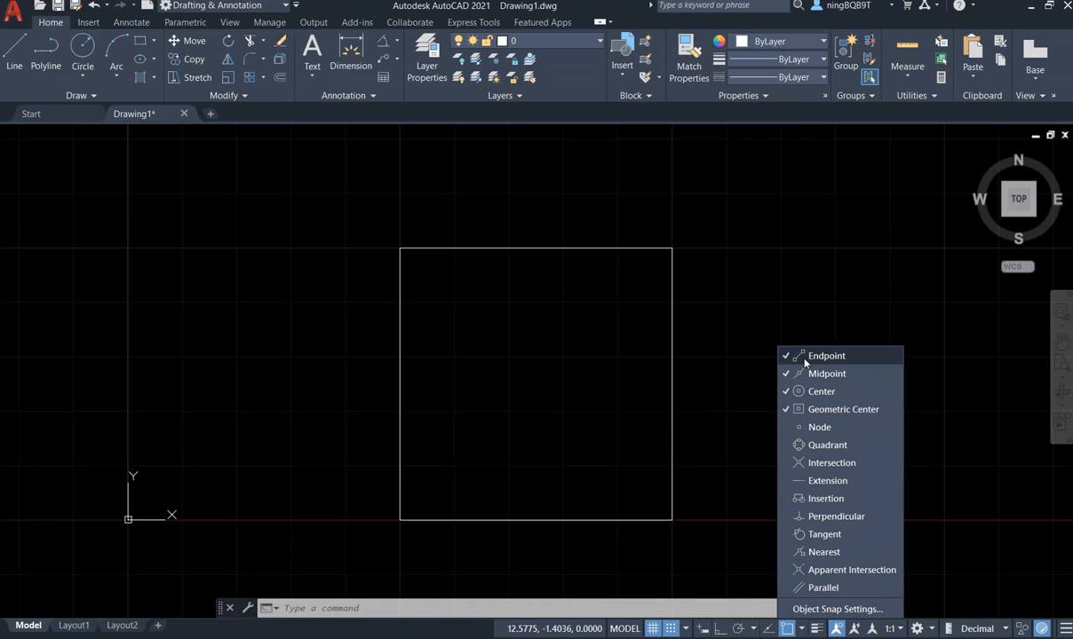
left_click(723, 330)
- Draw a Center, Radius circle from the square's geometric center to the midpoint of its right side, radius 2.5
left_click(97, 73)
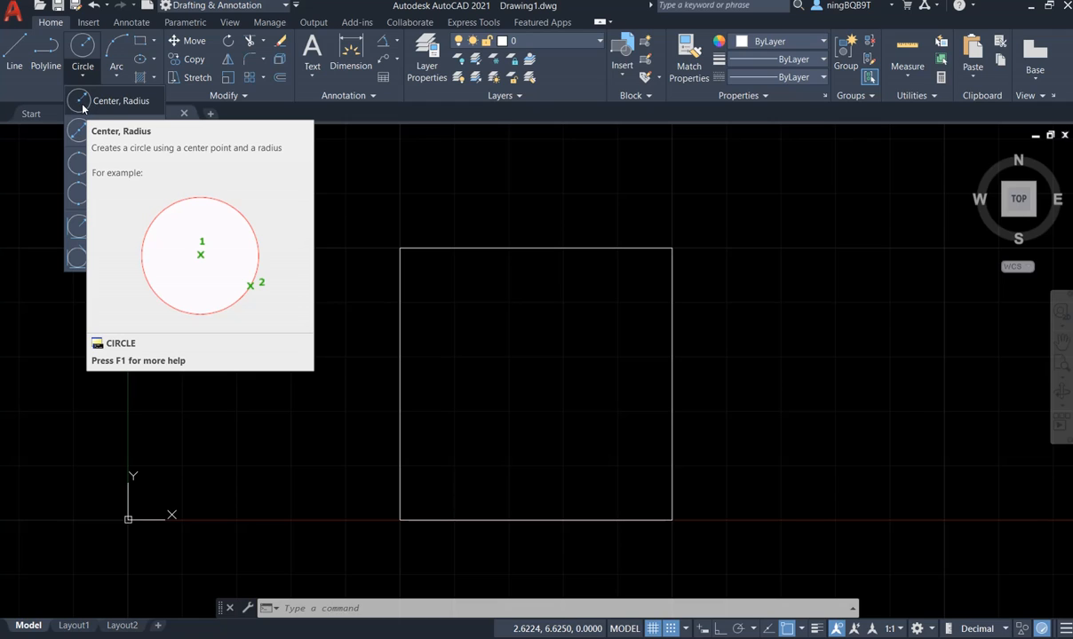
left_click(82, 103)
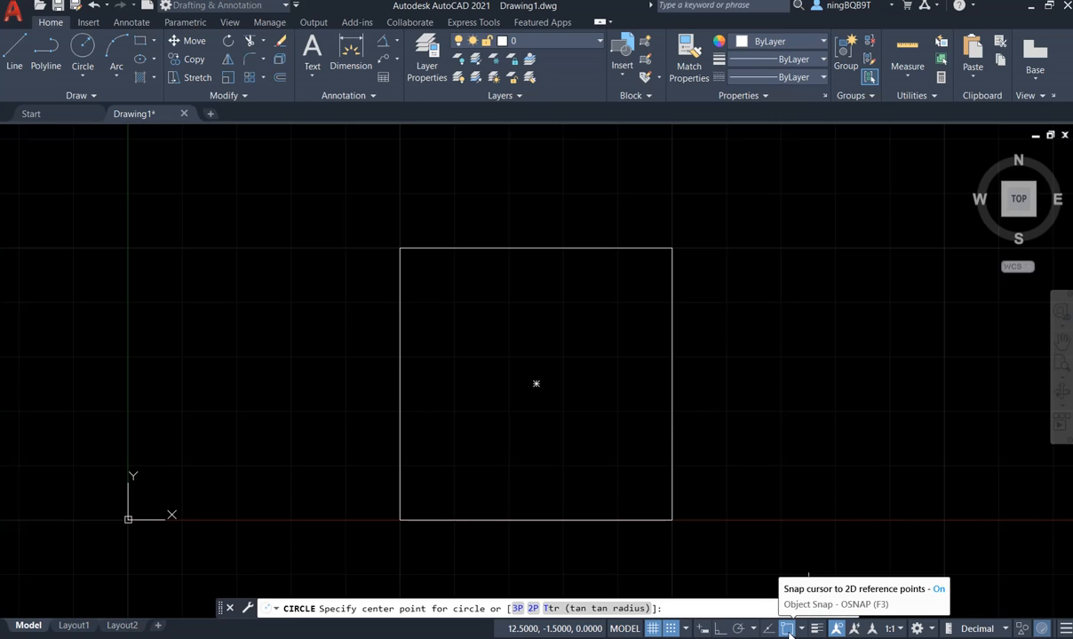
left_click(537, 384)
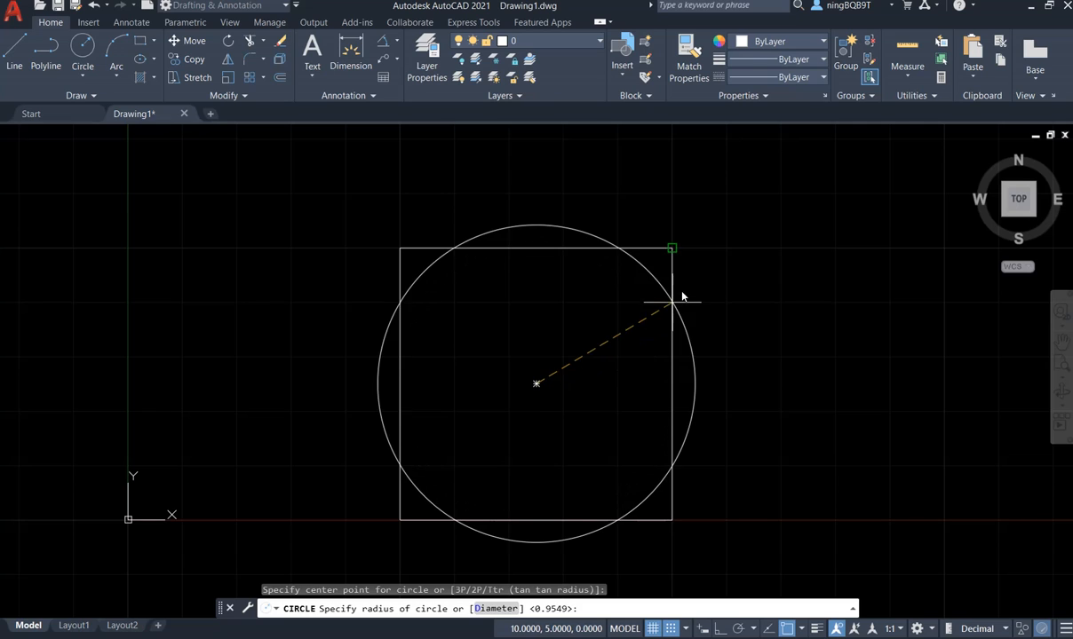
left_click(682, 392)
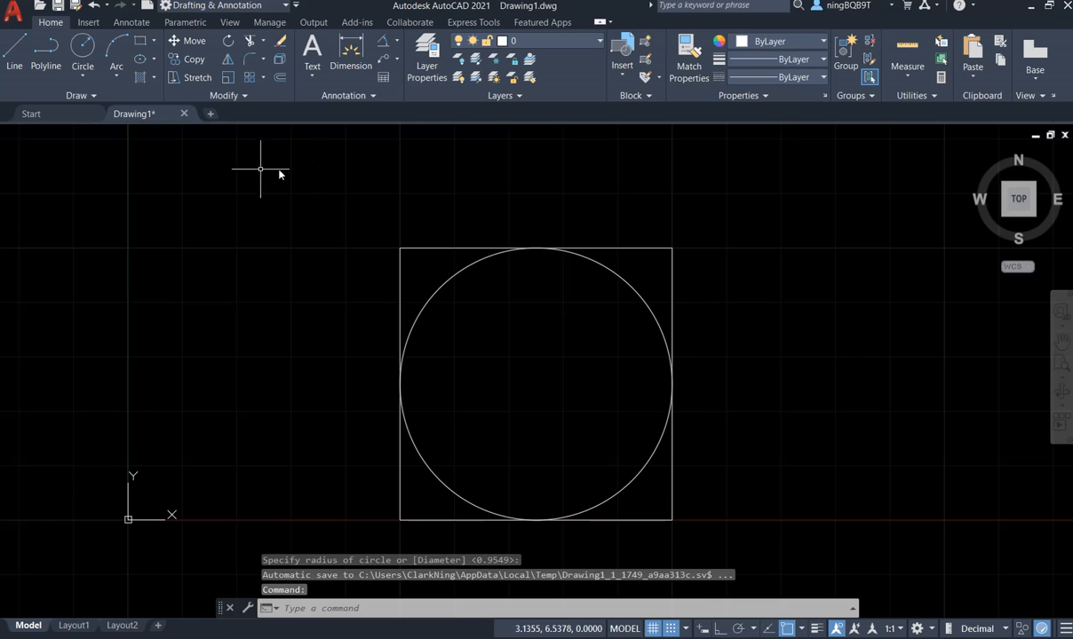
- Draw a Center, Diameter circle centered on the midpoint of the square's top edge, picking its bottom edge's midpoint for a diameter of 5
left_click(84, 78)
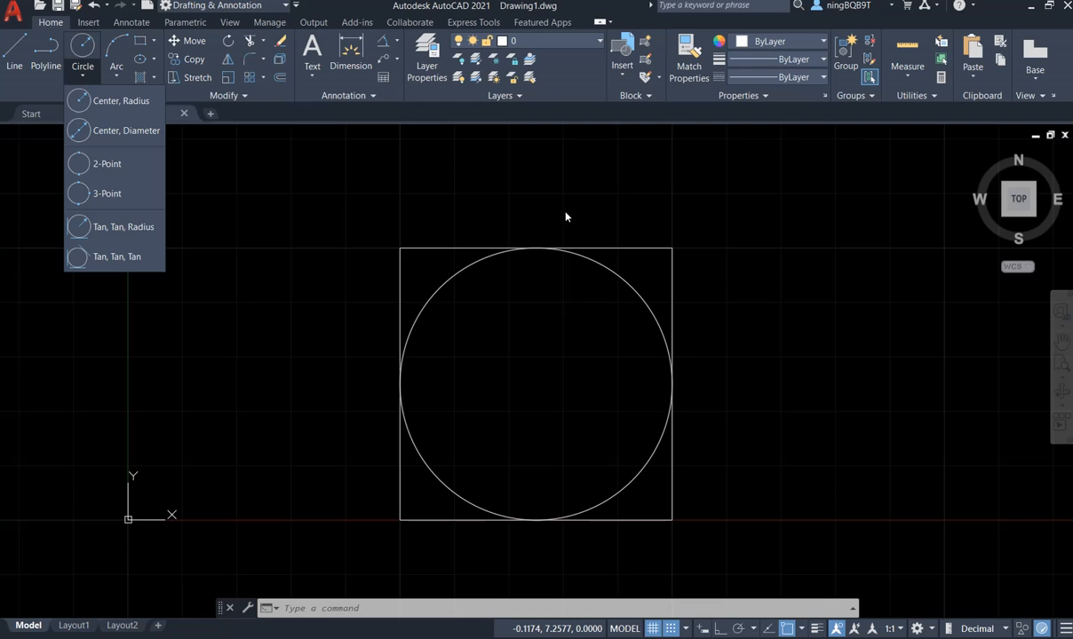
left_click(716, 260)
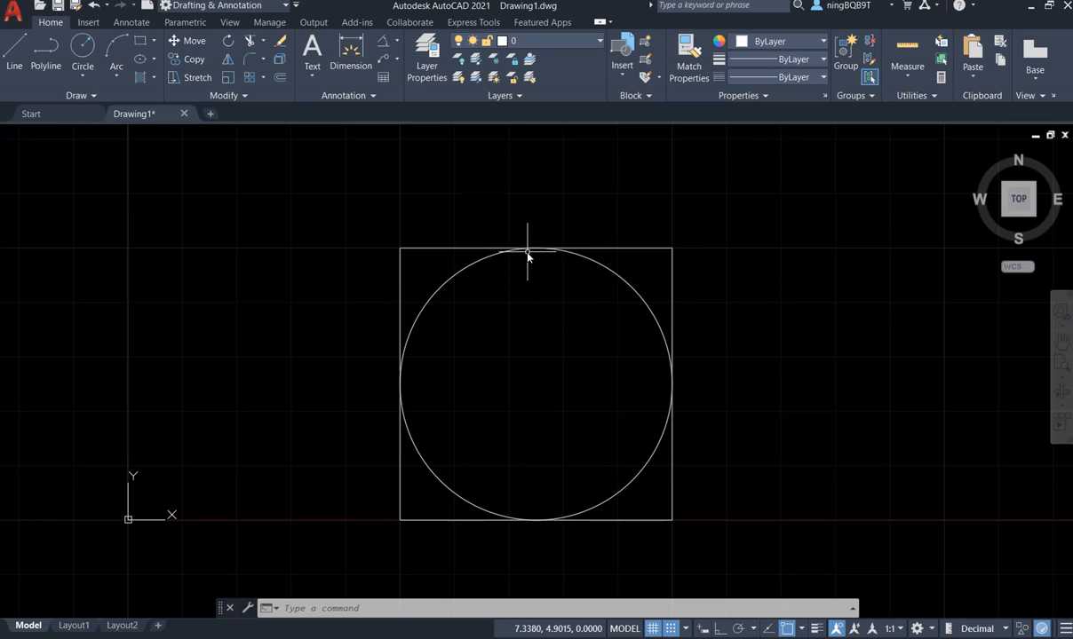
left_click(92, 96)
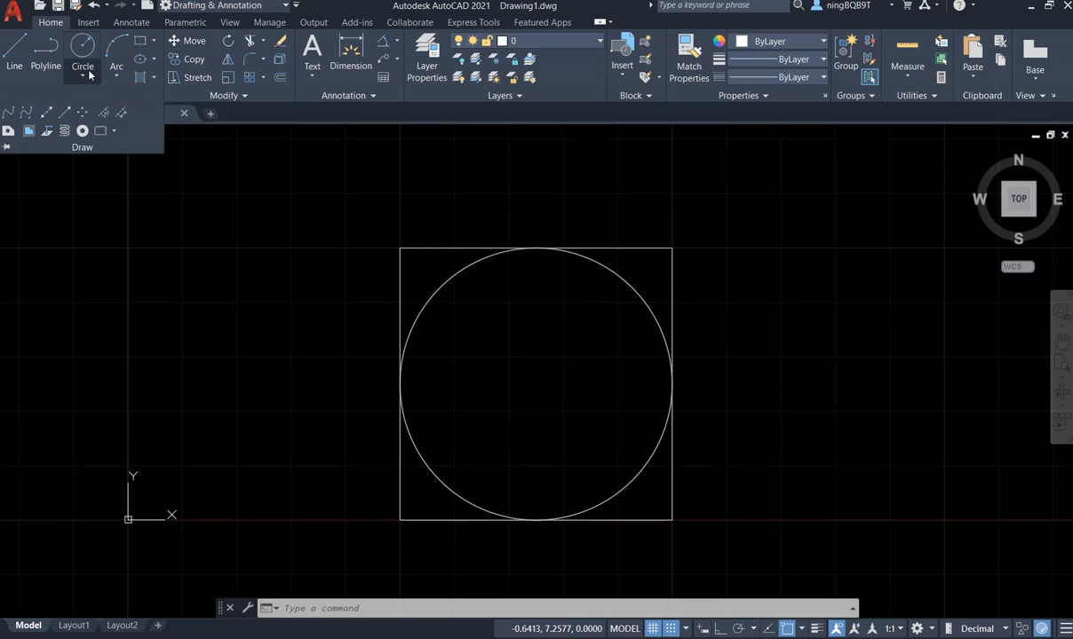
left_click(84, 74)
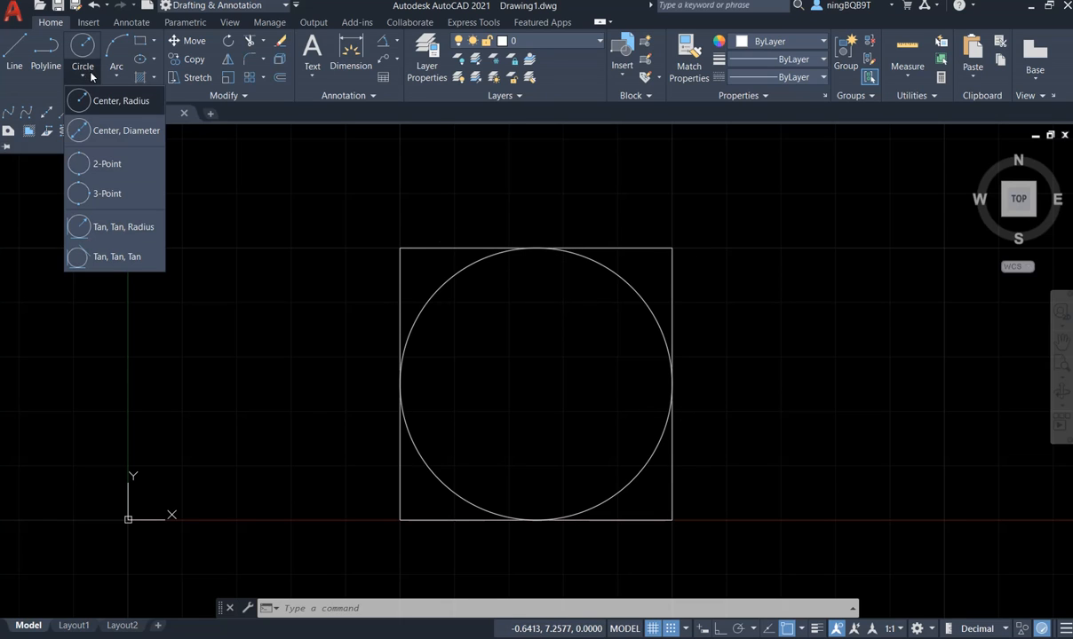
left_click(88, 133)
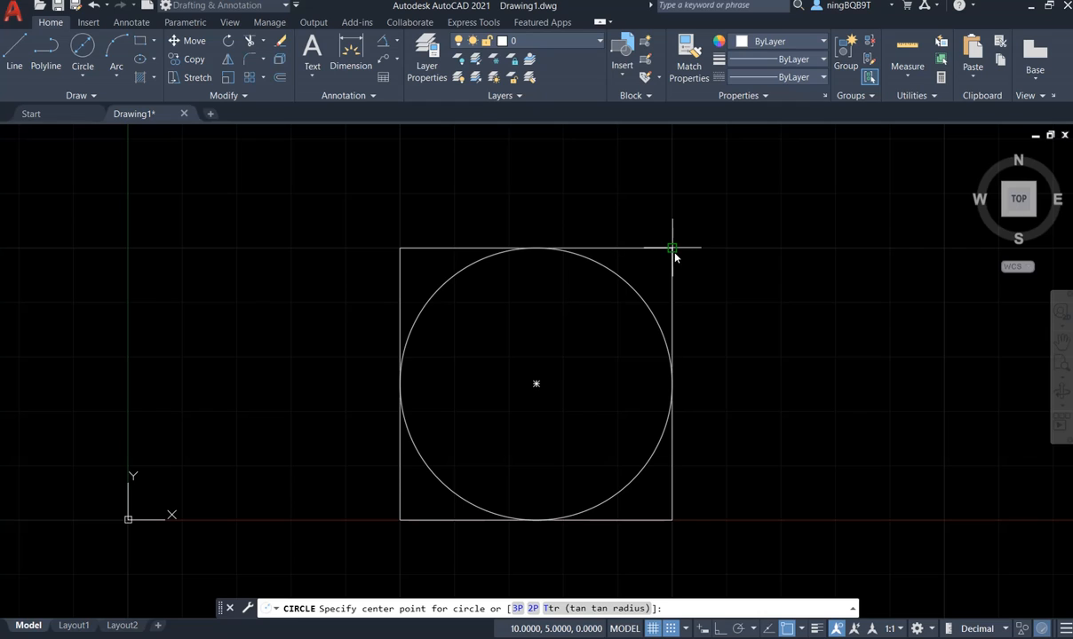
left_click(536, 249)
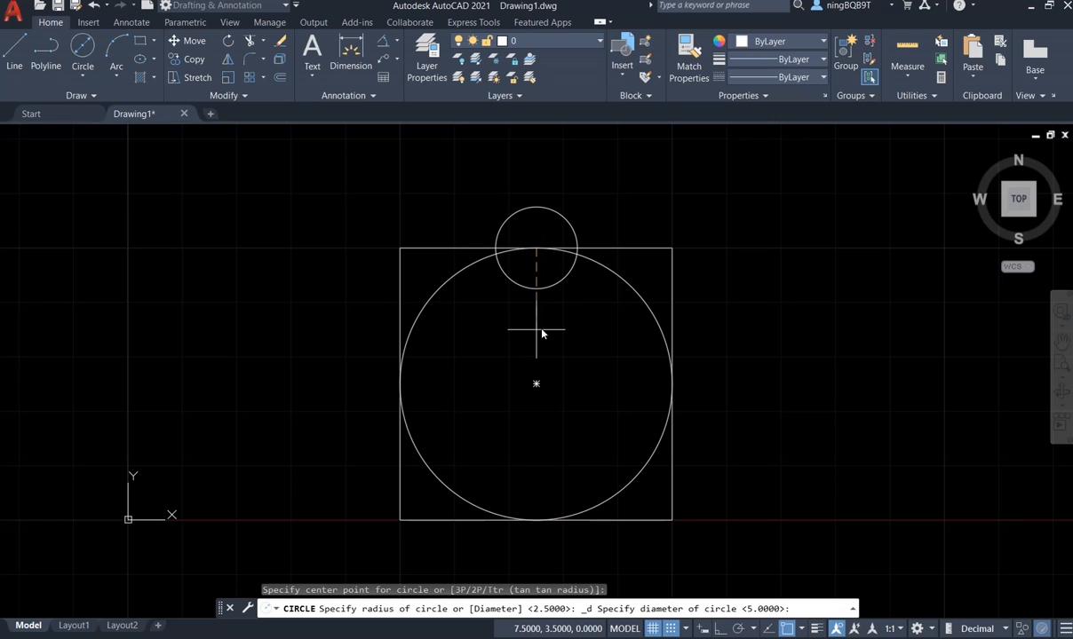
left_click(536, 520)
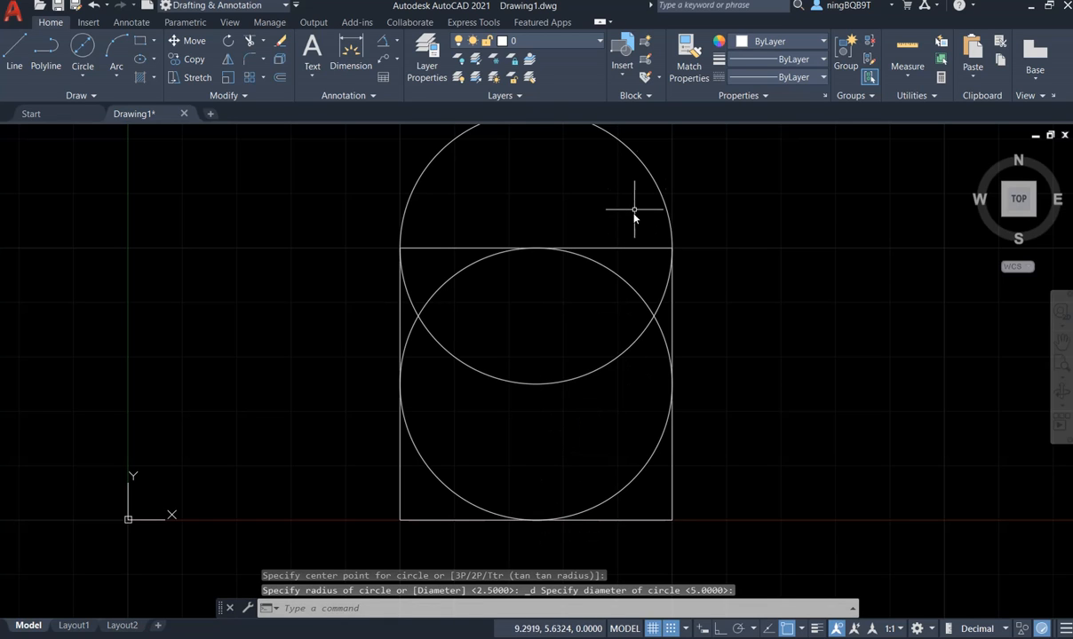
scroll(560, 330, "down", 2)
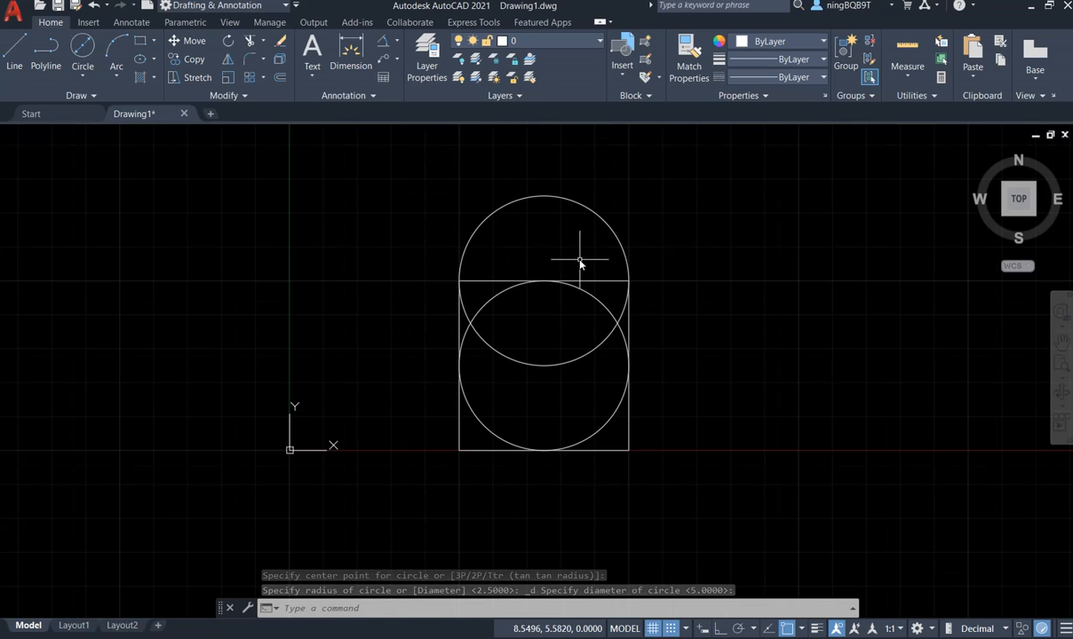
- Draw a 2-Point circle whose diameter runs from the midpoint of the square's top edge to the midpoint of its right edge
scroll(582, 240, "up", 2)
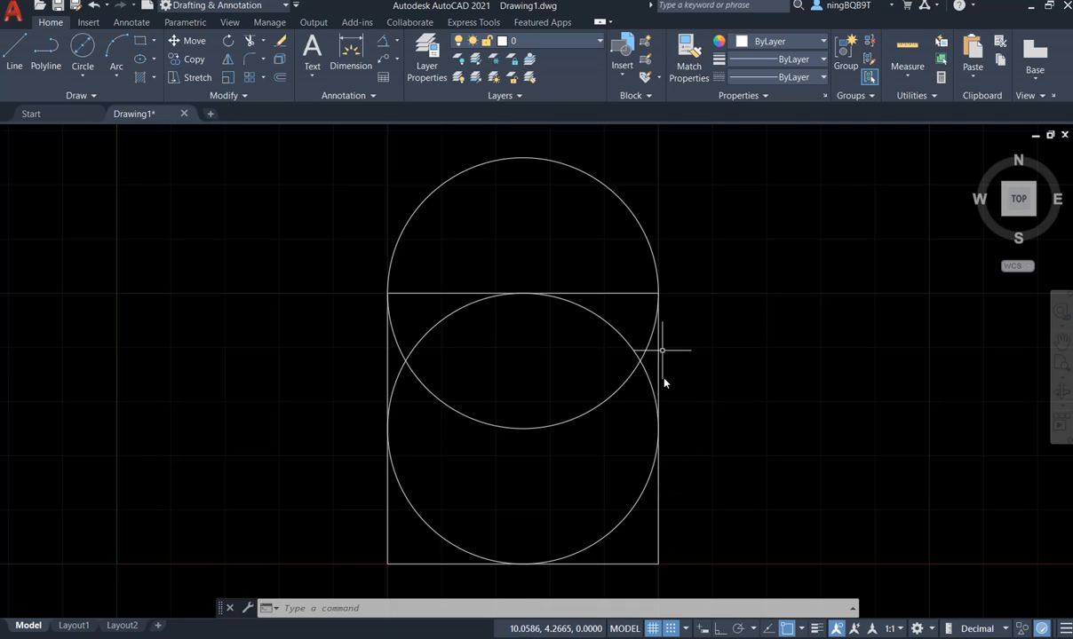
left_click(83, 77)
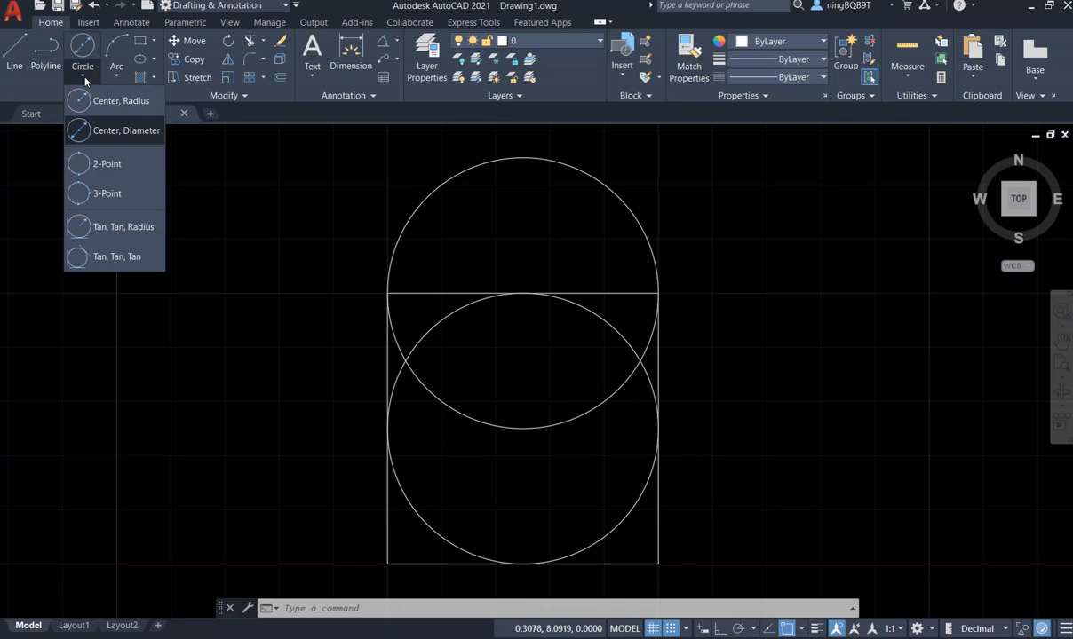
left_click(107, 164)
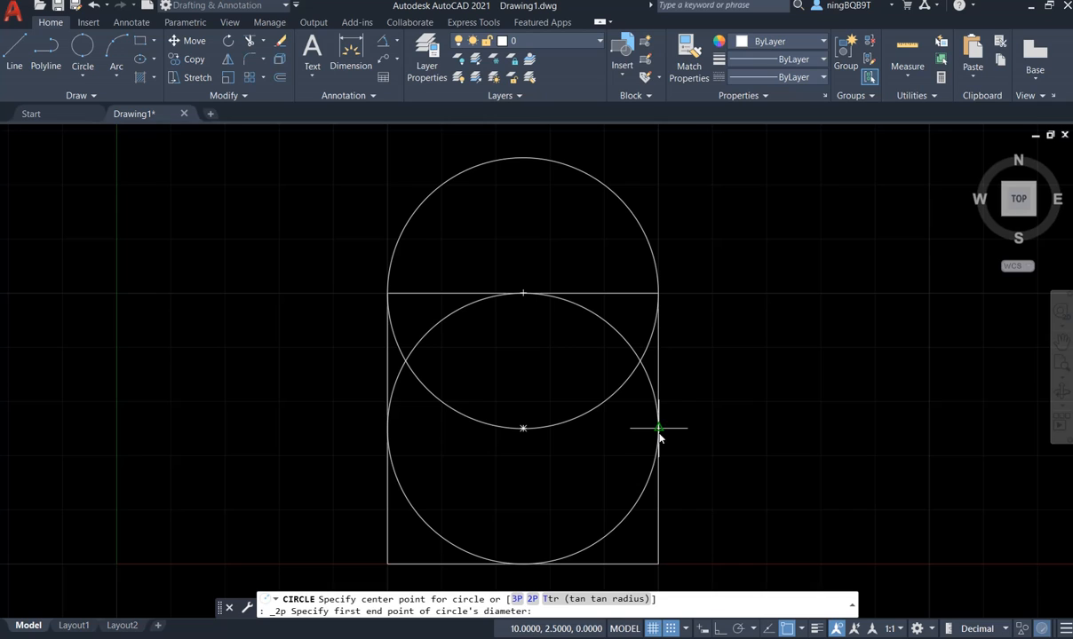
left_click(523, 293)
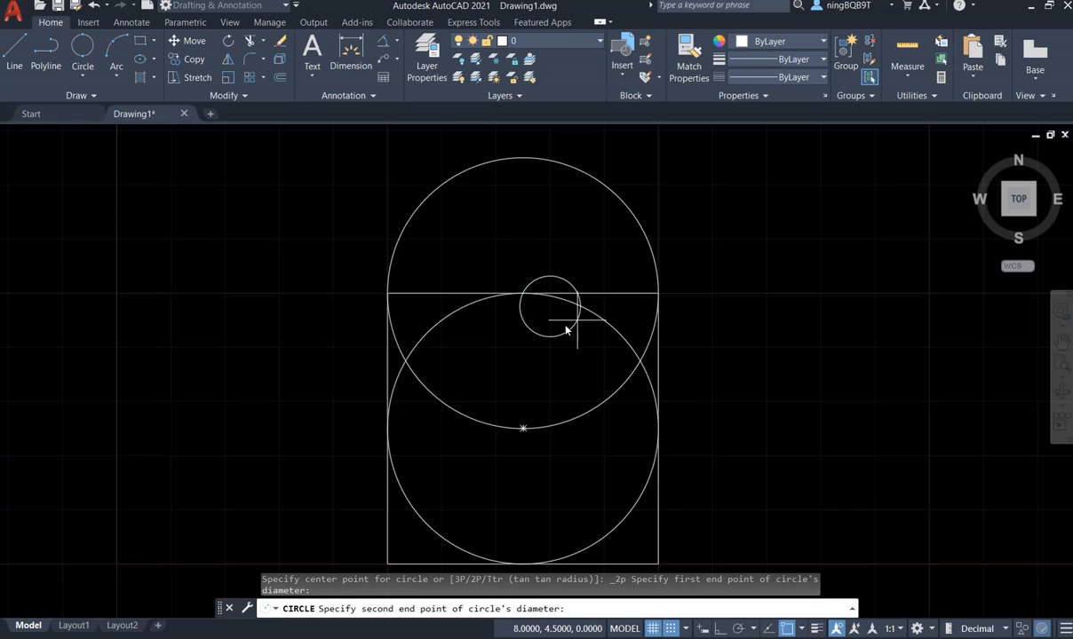
left_click(657, 428)
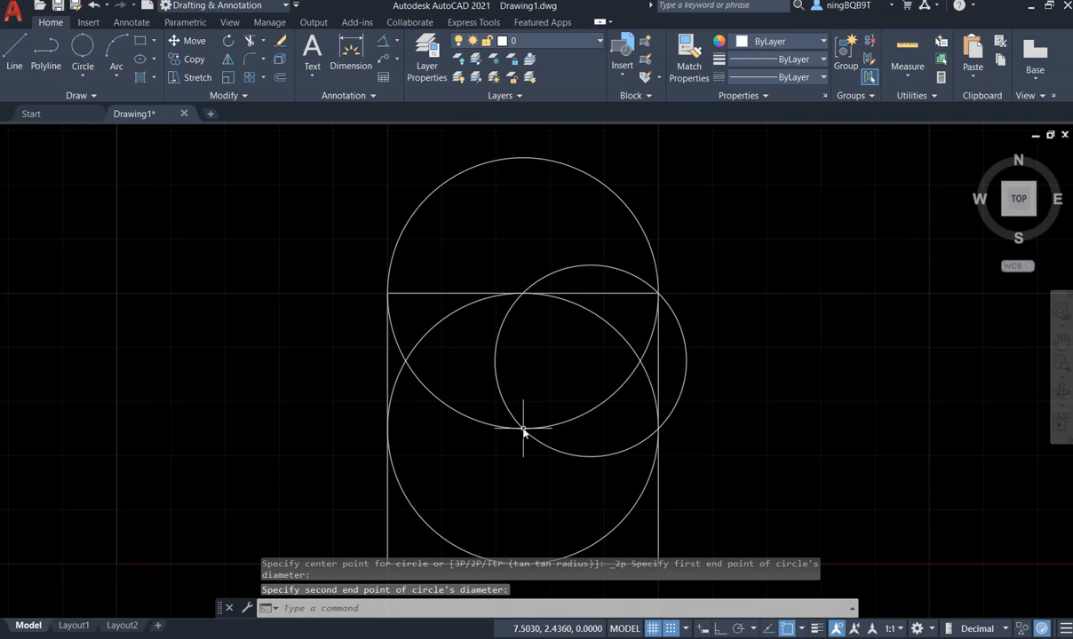
- Draw a 3-Point circle through the square's geometric center, the midpoint of its bottom edge and its lower-left corner
left_click(85, 76)
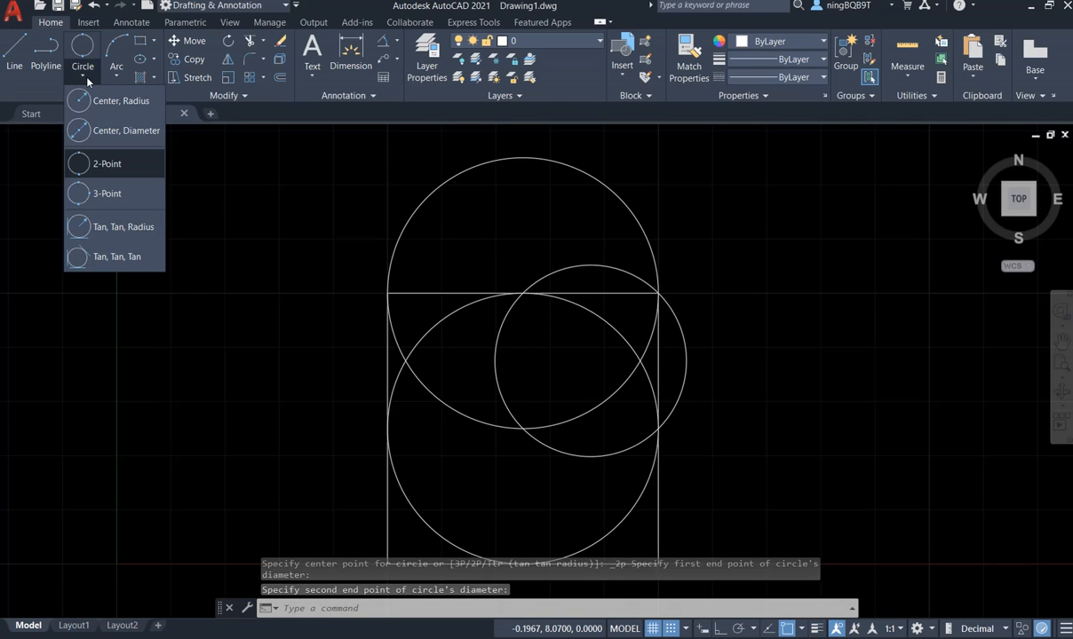
left_click(105, 193)
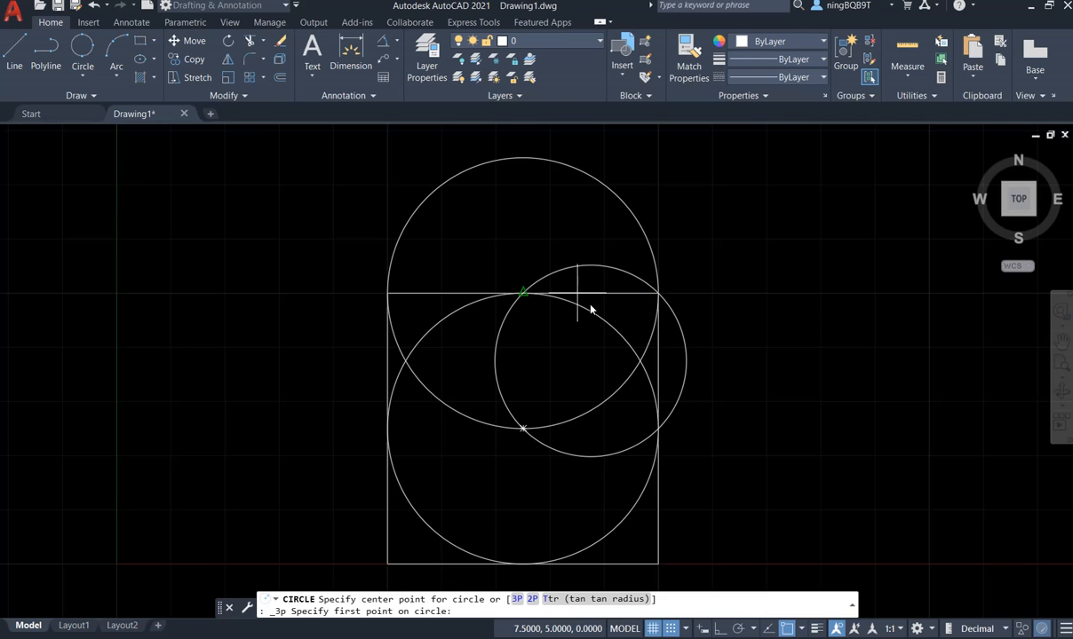
scroll(658, 271, "down", 2)
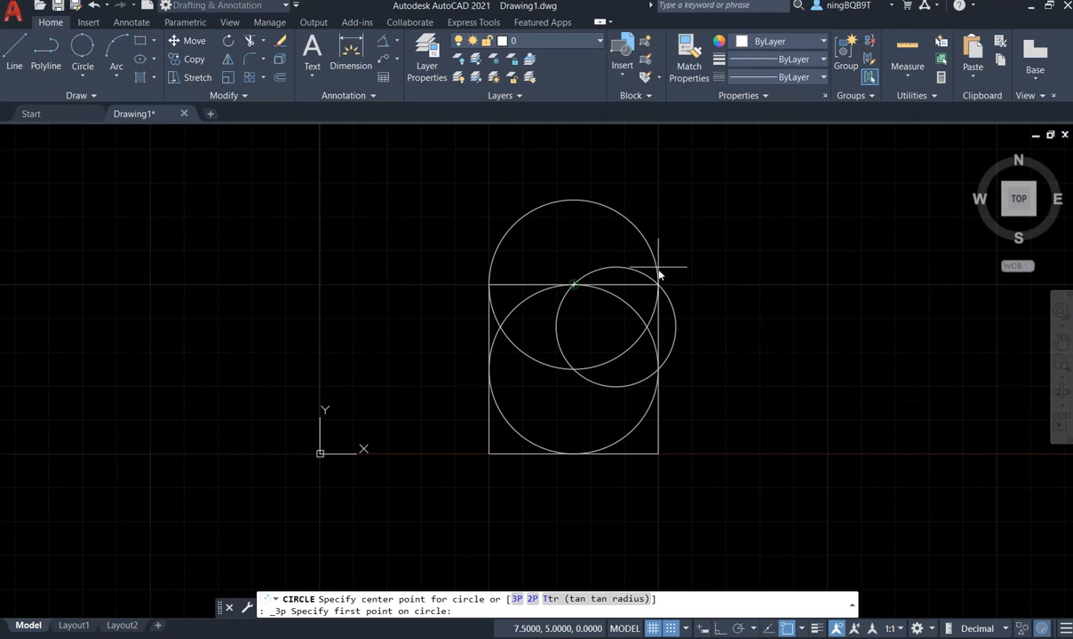
scroll(658, 275, "up", 2)
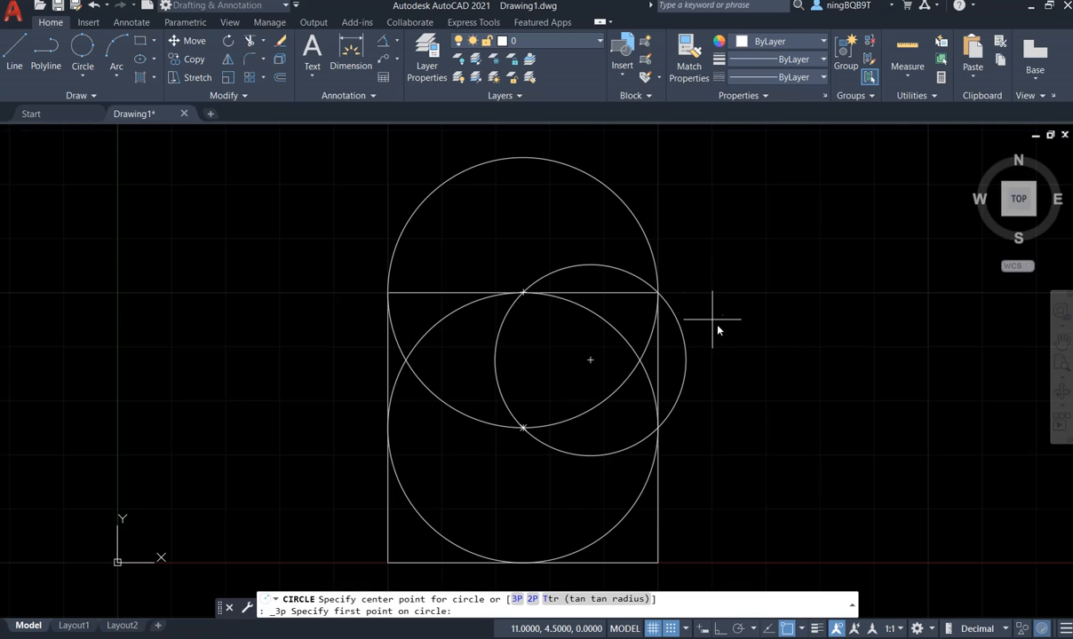
scroll(717, 302, "down", 2)
scroll(714, 412, "up", 2)
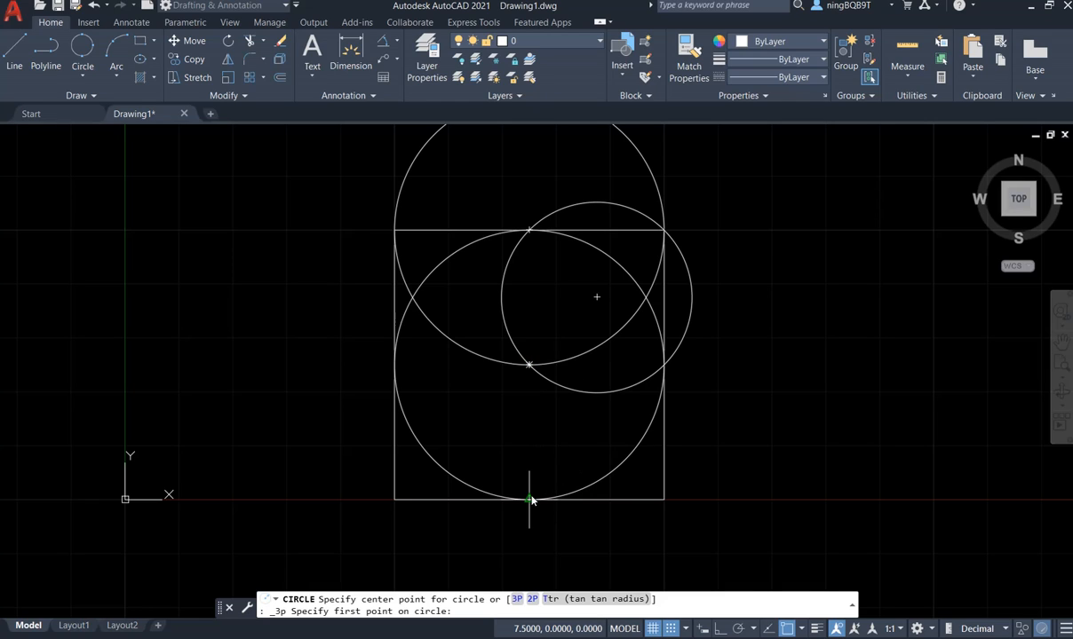
left_click(528, 364)
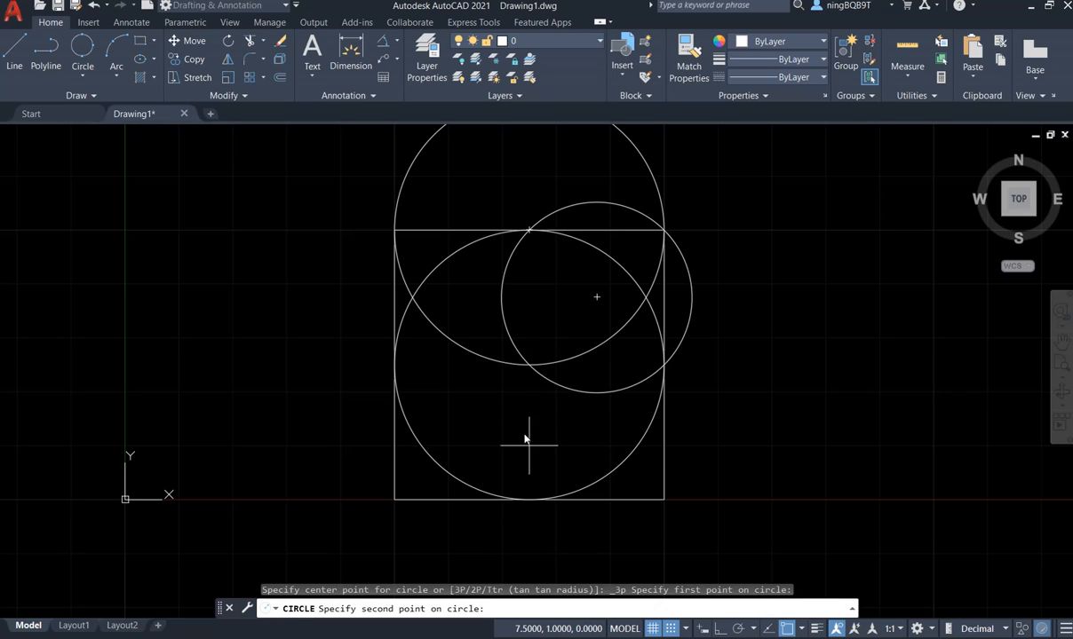
left_click(529, 499)
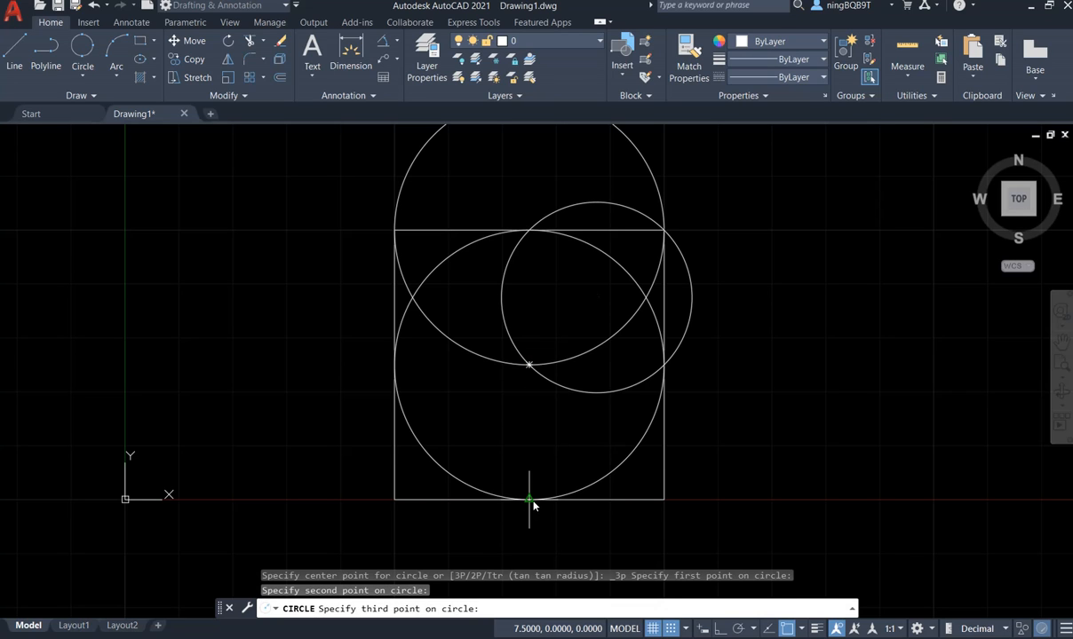
left_click(395, 501)
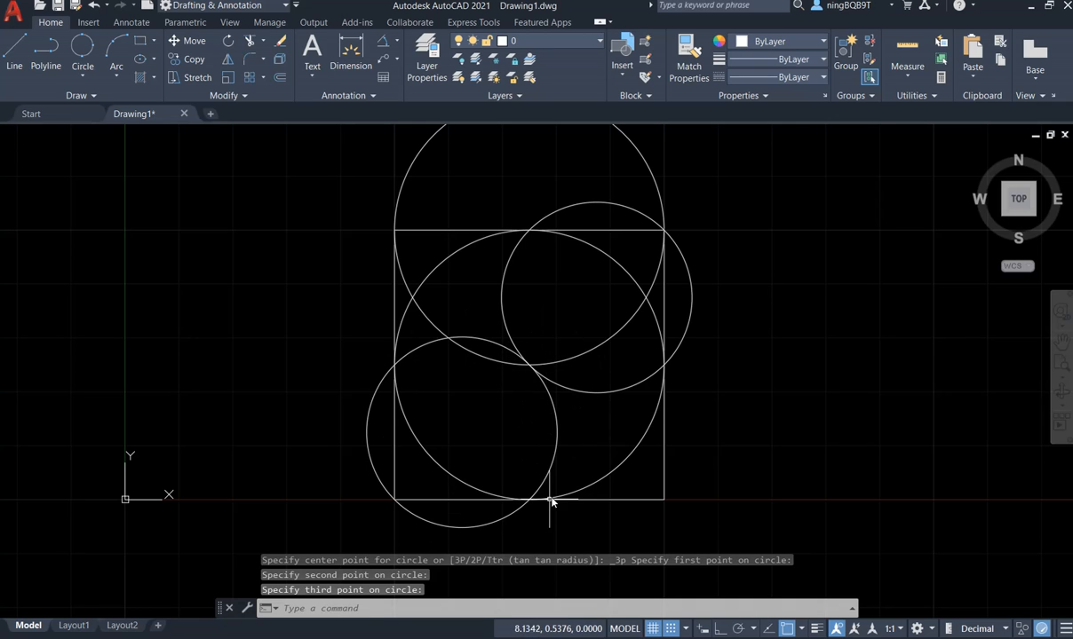
- Draw a Tan, Tan, Radius circle tangent to the square's bottom and left edges with a radius of 1
left_click(83, 78)
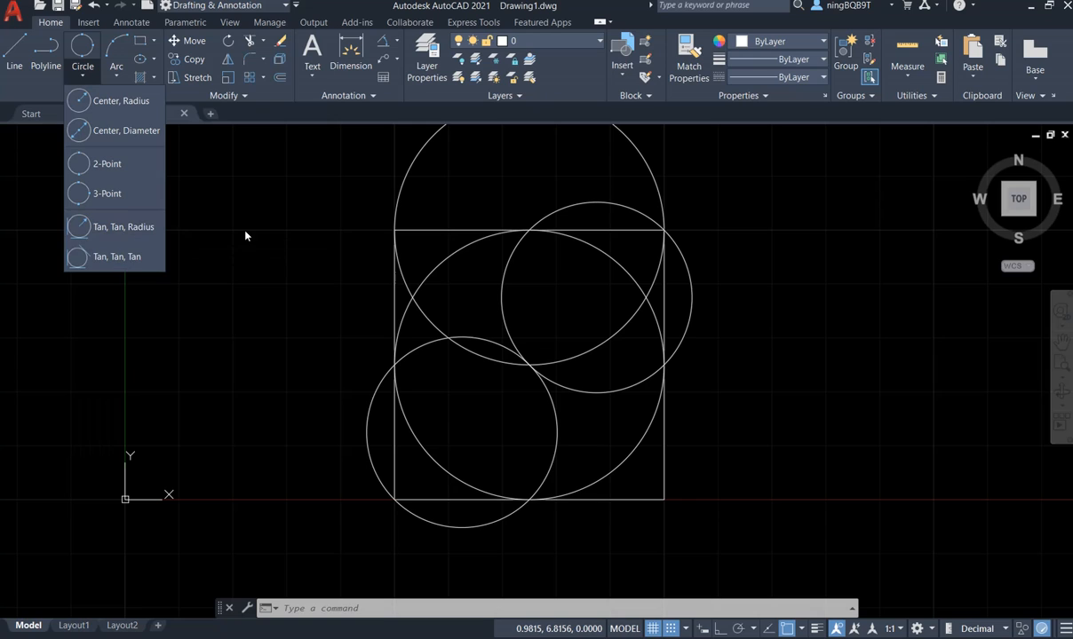
scroll(400, 509, "up", 2)
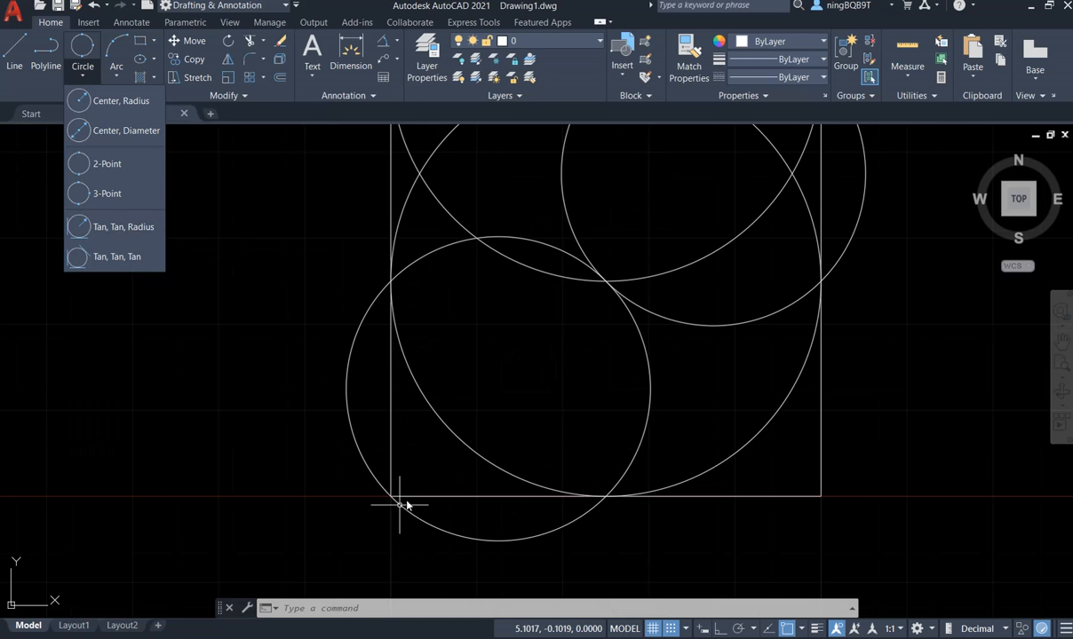
scroll(574, 468, "up", 2)
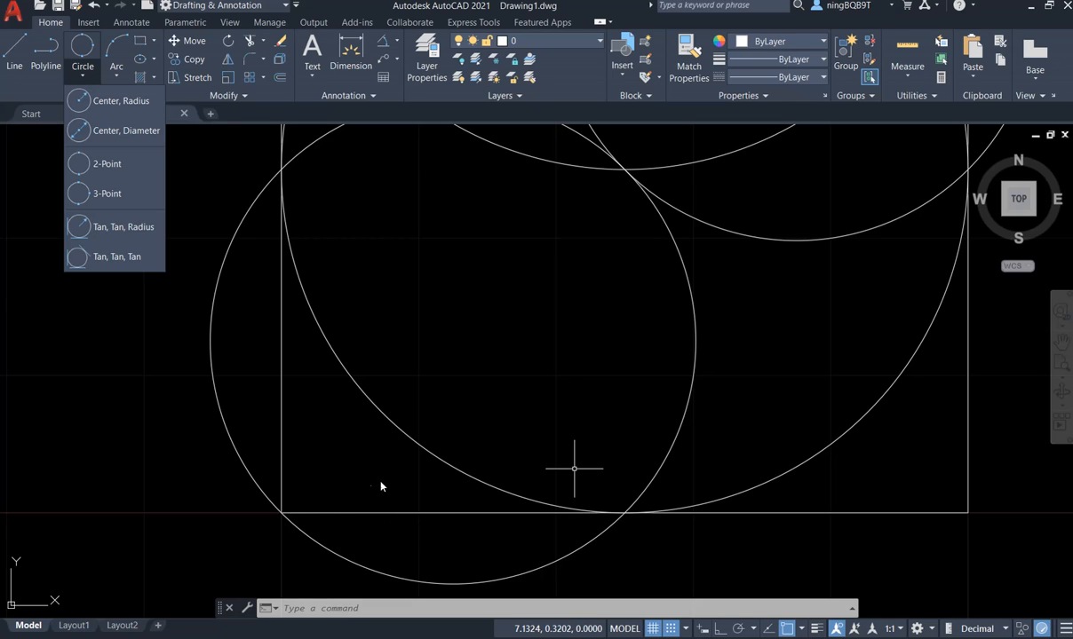
left_click(107, 227)
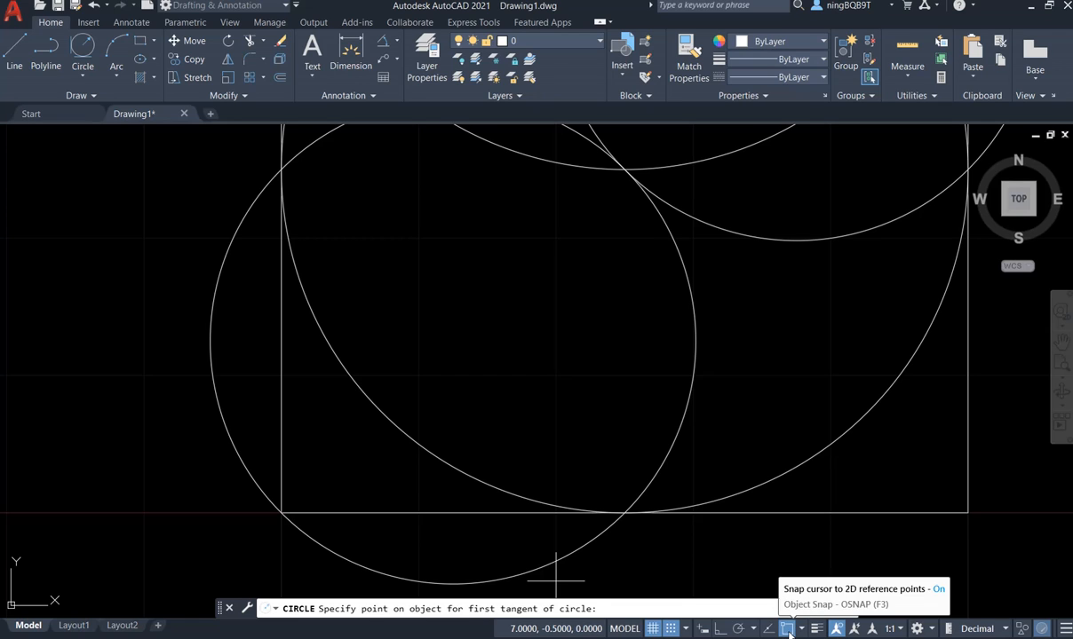
left_click(330, 514)
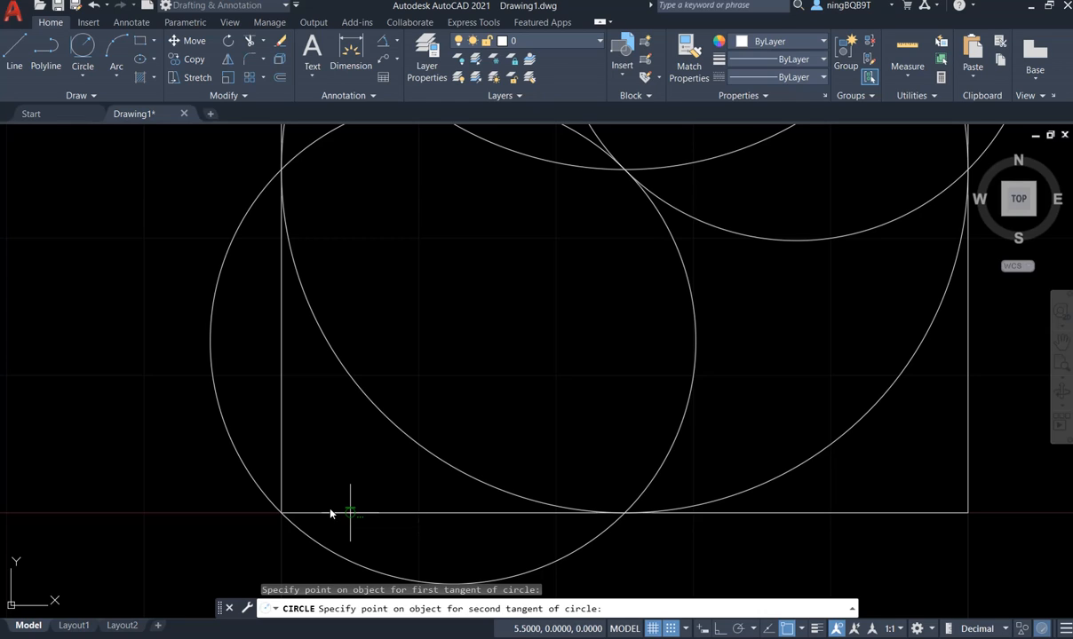
left_click(297, 442)
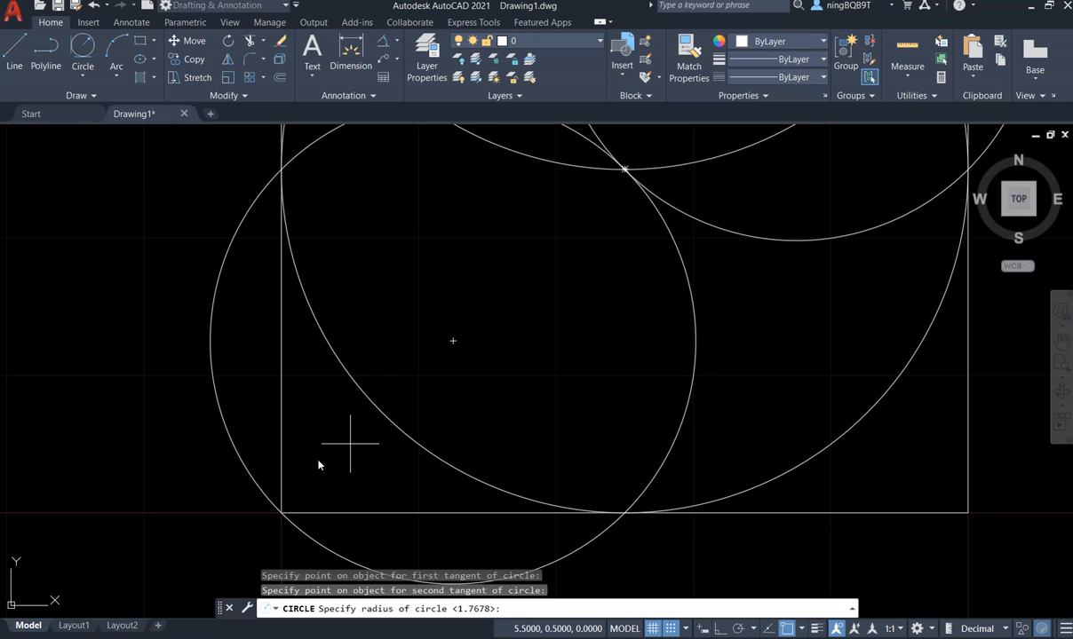
type("1")
key("Return")
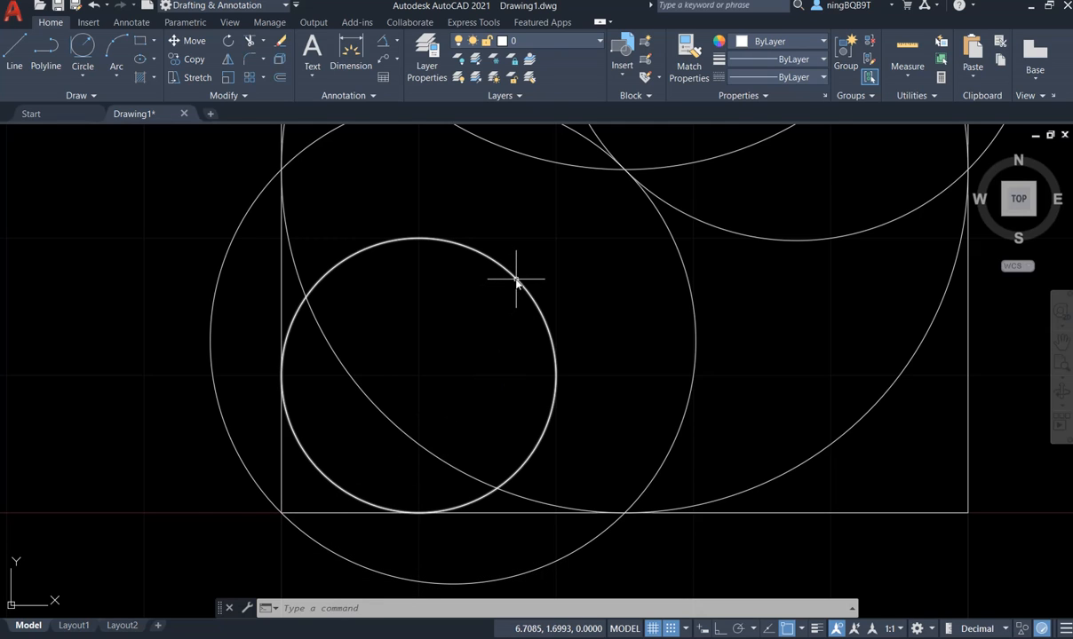
scroll(512, 281, "down", 2)
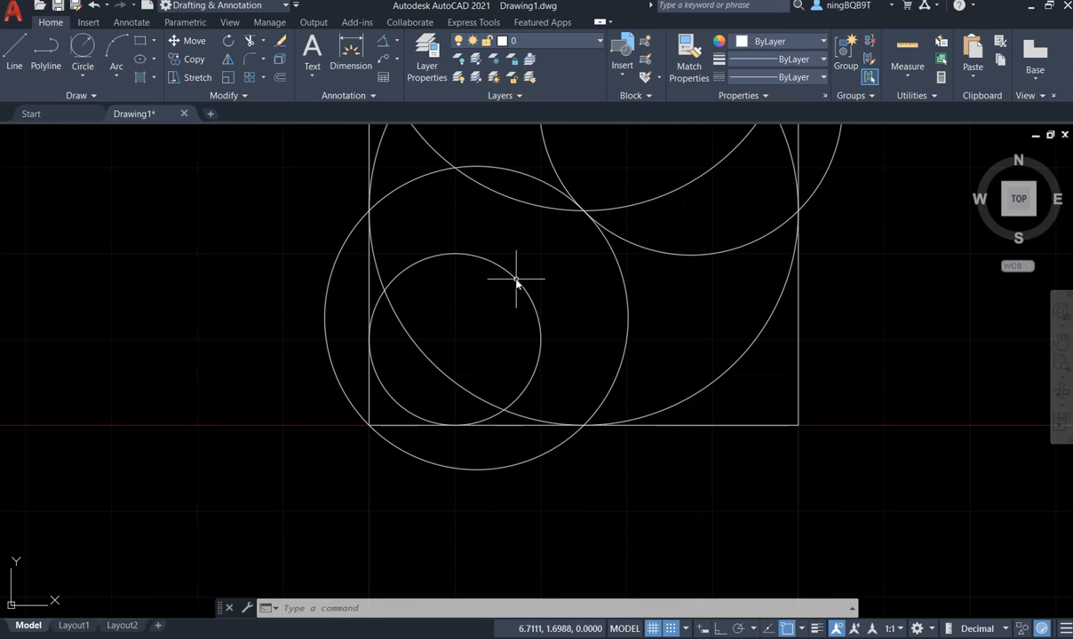
left_click(86, 78)
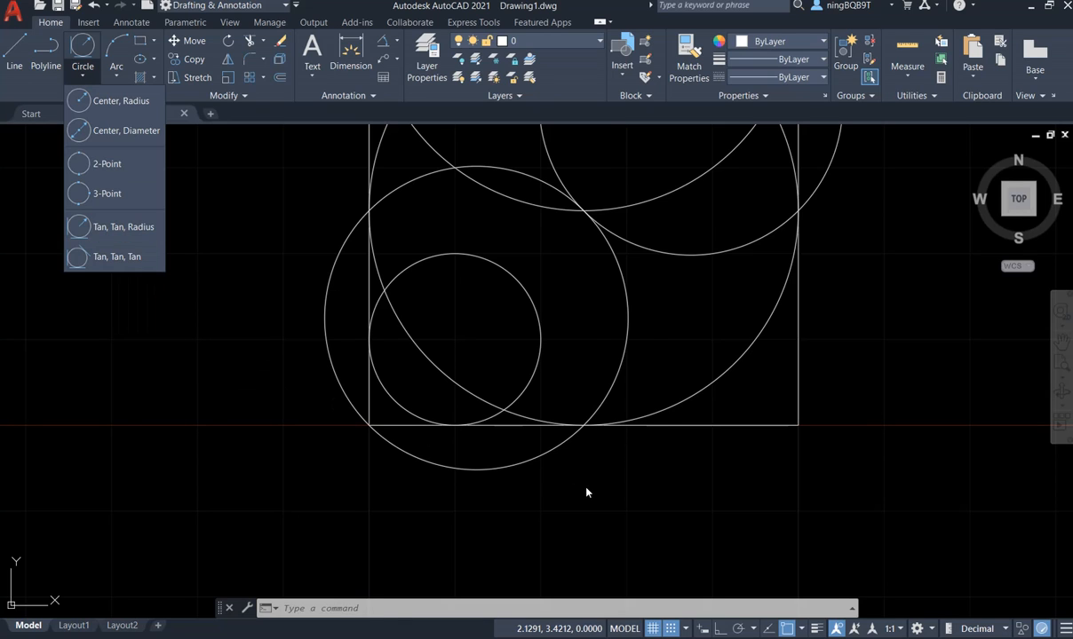
scroll(586, 489, "down", 2)
left_click(271, 345)
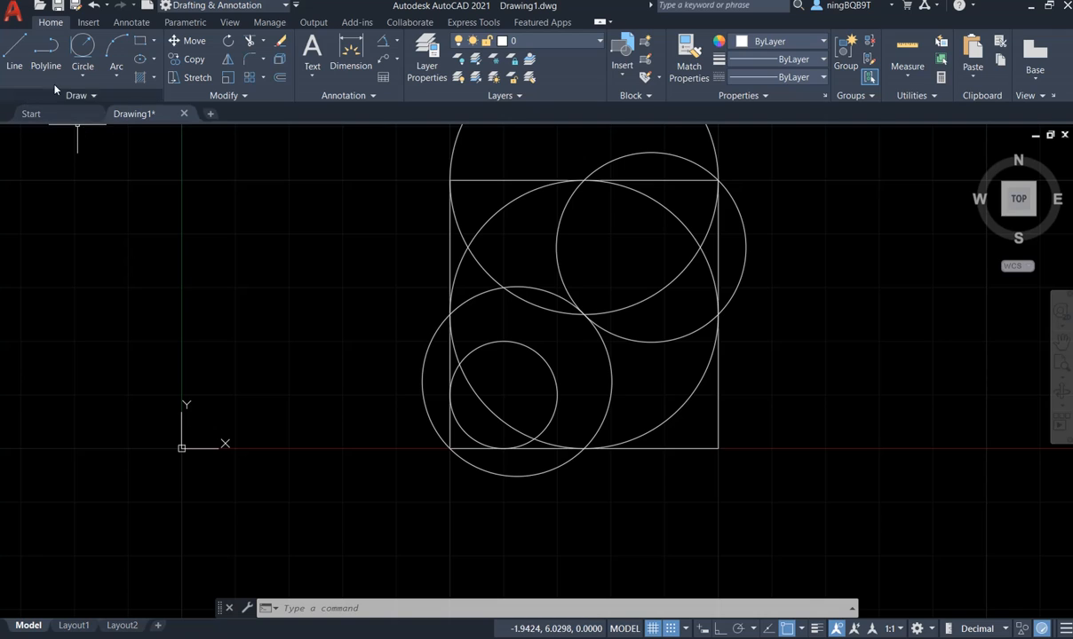
- Draw a right triangle polyline beside the square through (1,4), (1,1) and (3,1), returning to the start point
left_click(45, 55)
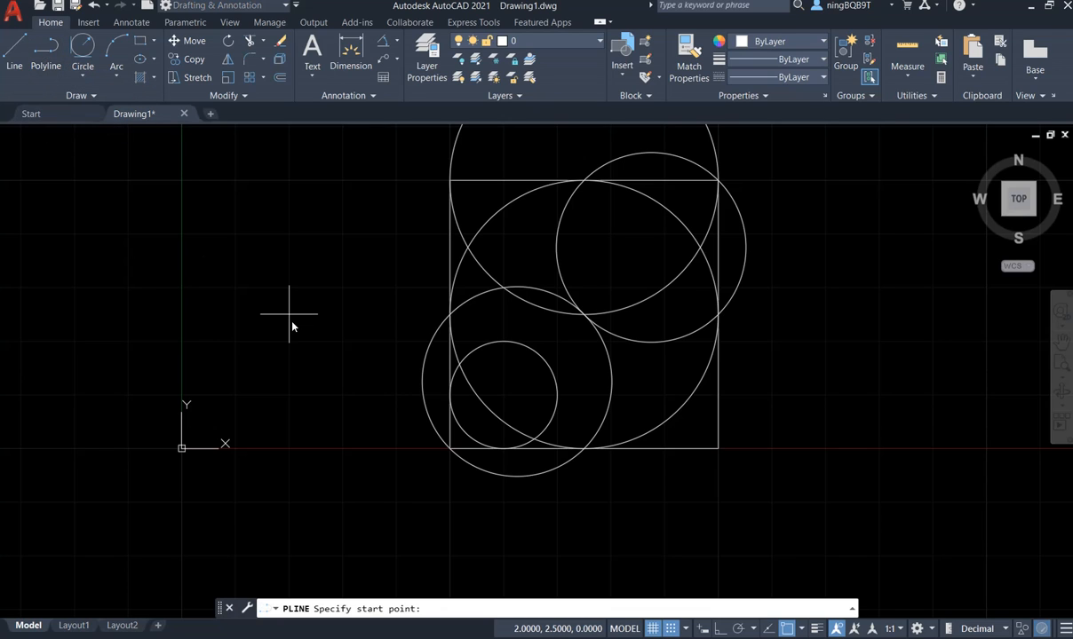
left_click(236, 234)
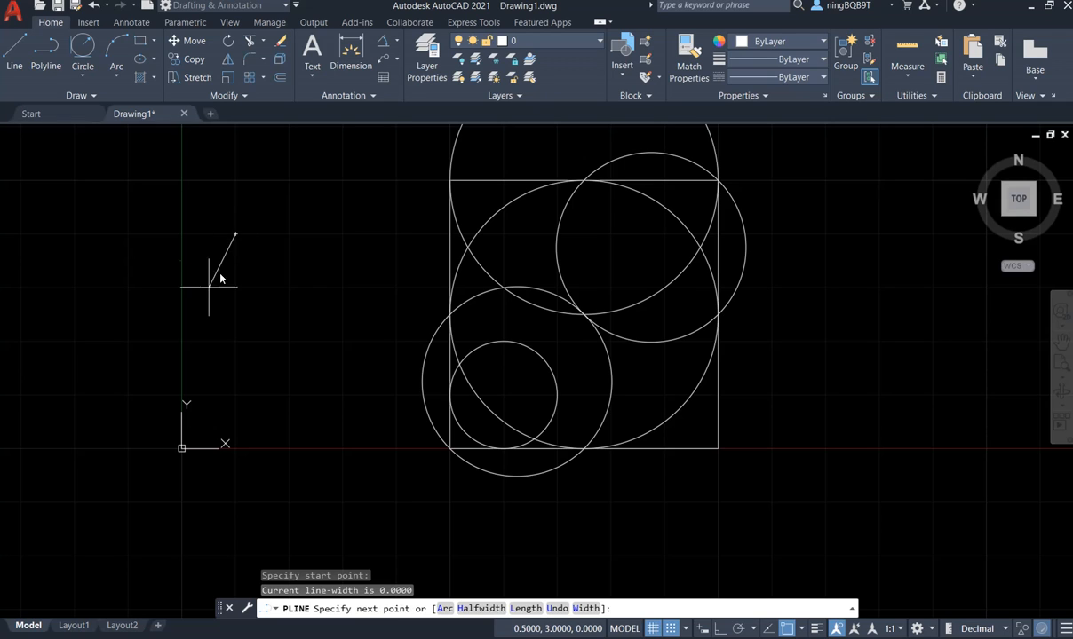
left_click(235, 394)
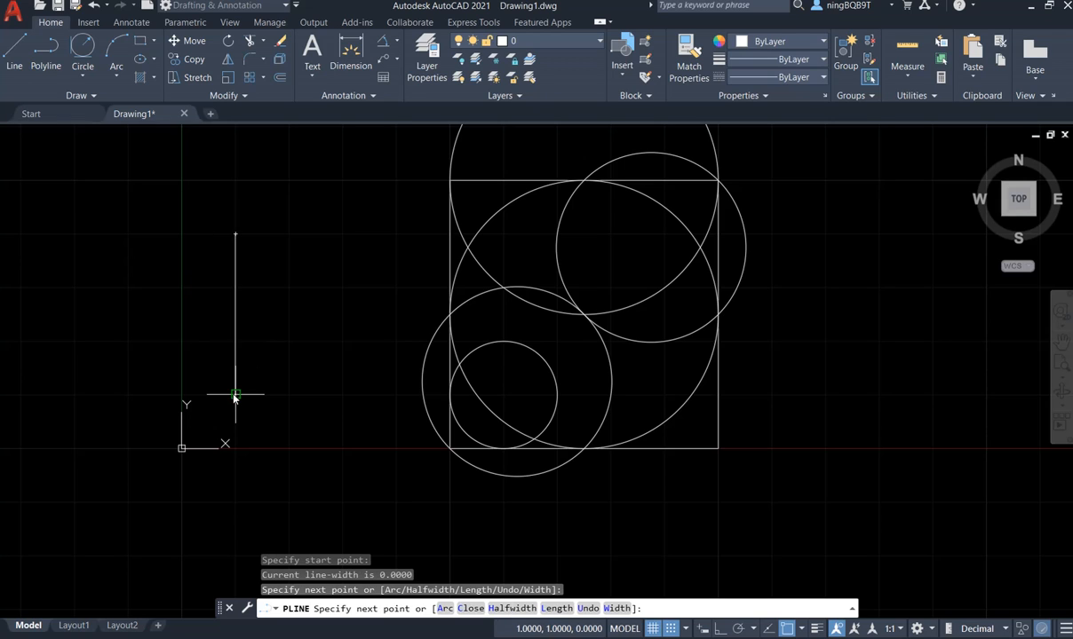
left_click(342, 395)
left_click(235, 233)
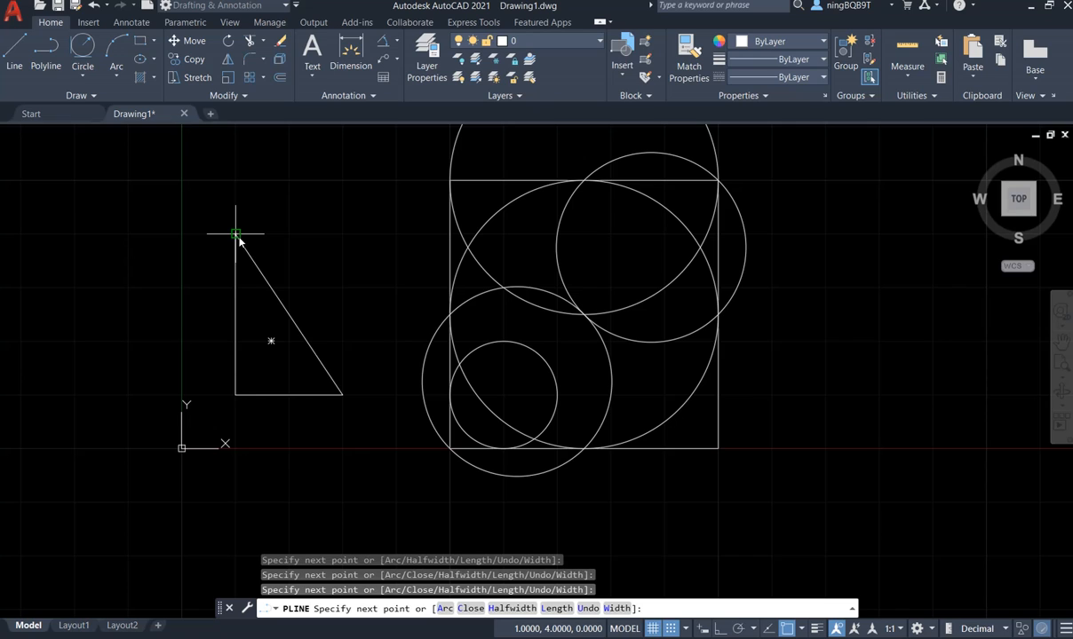
right_click(236, 234)
left_click(262, 246)
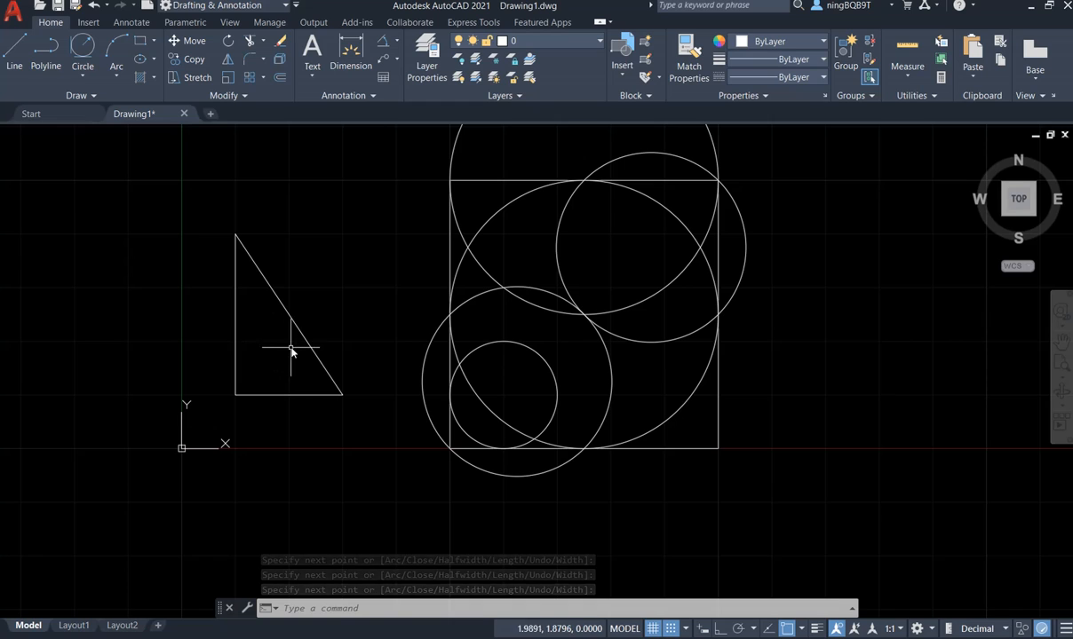
- Draw a Tan, Tan, Tan circle inside the triangle, tangent to its hypotenuse, vertical side and base
left_click(85, 78)
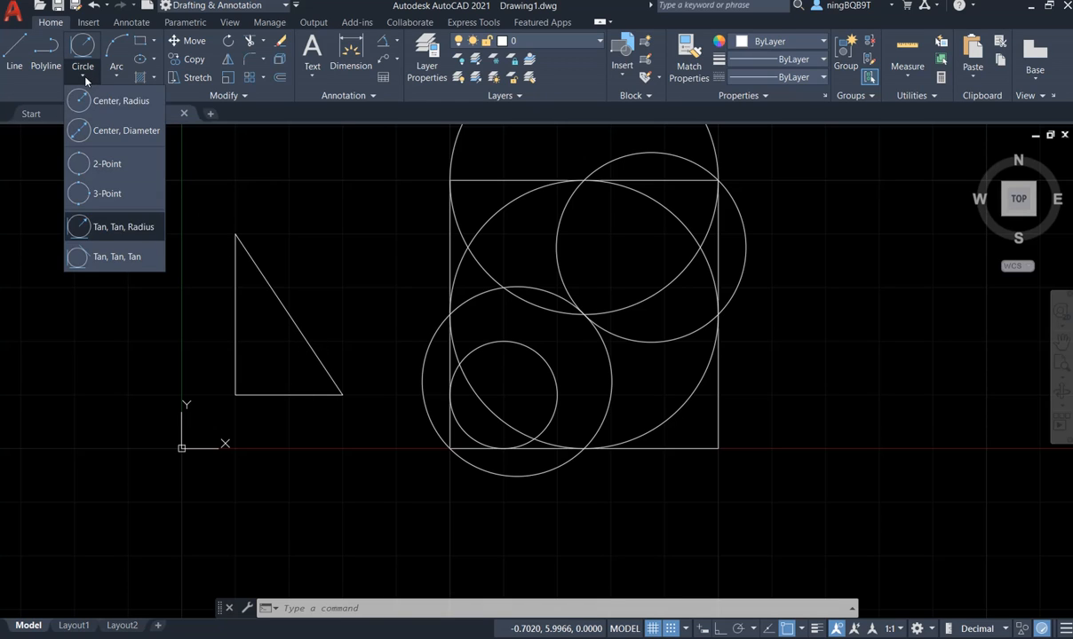
left_click(81, 258)
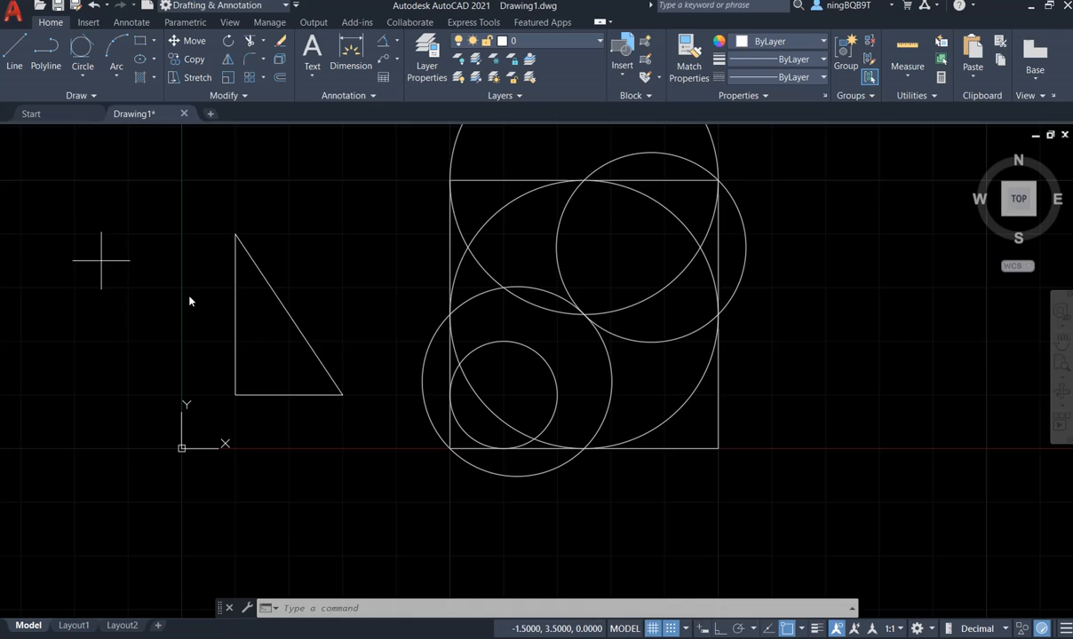
left_click(289, 313)
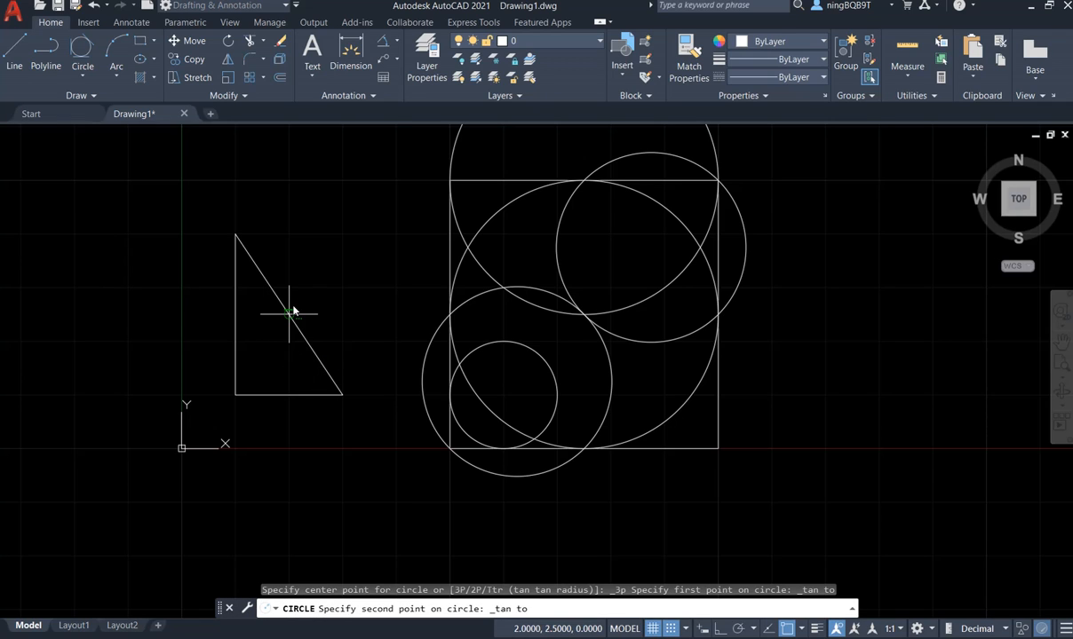
left_click(235, 313)
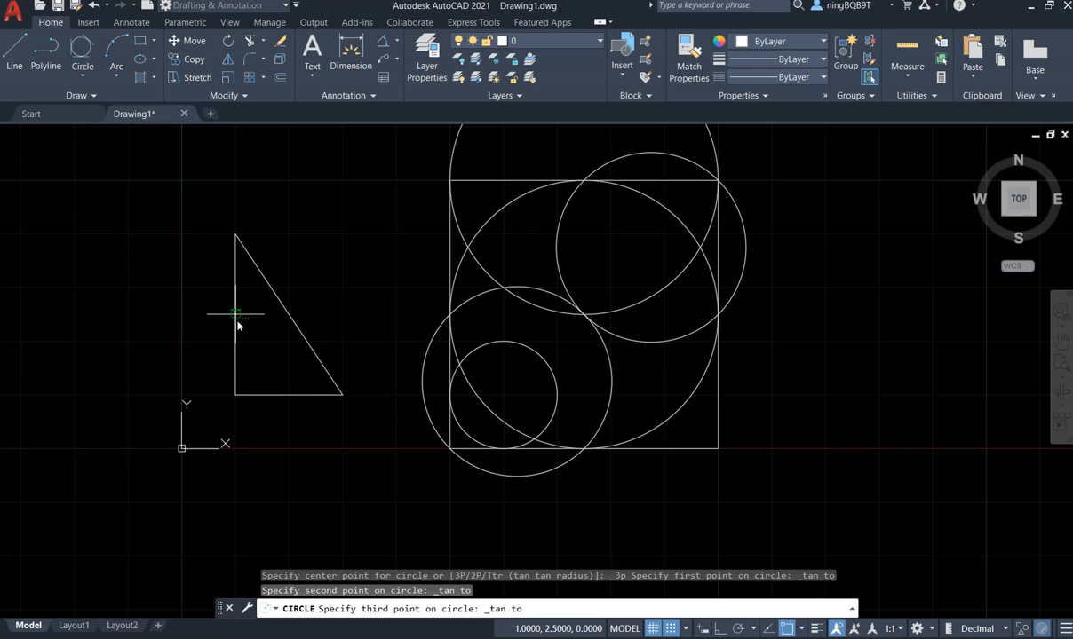
left_click(276, 393)
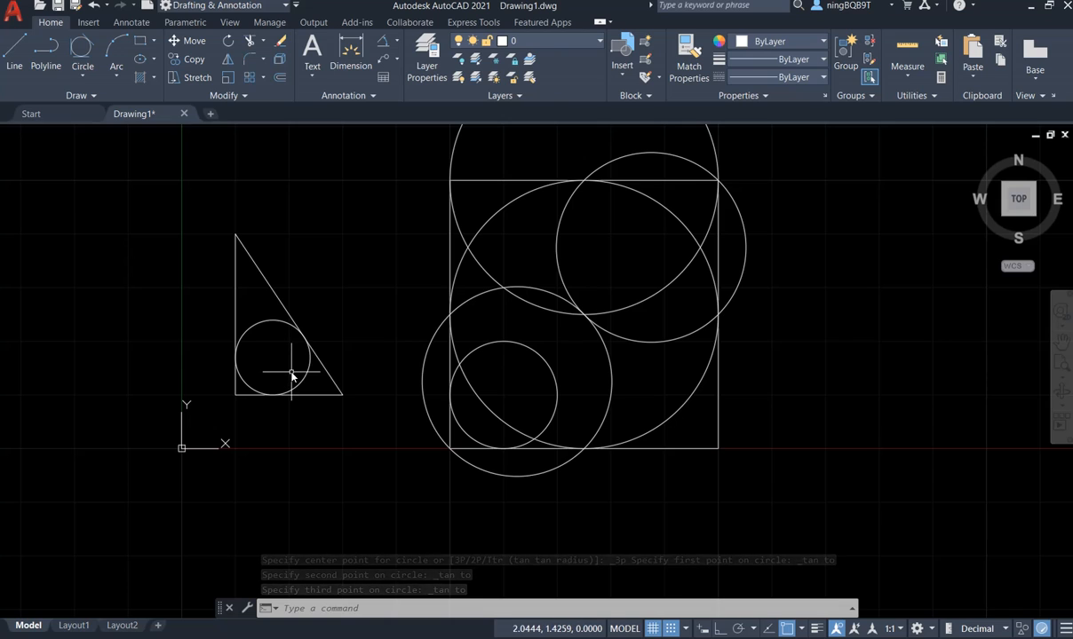
scroll(397, 481, "down", 2)
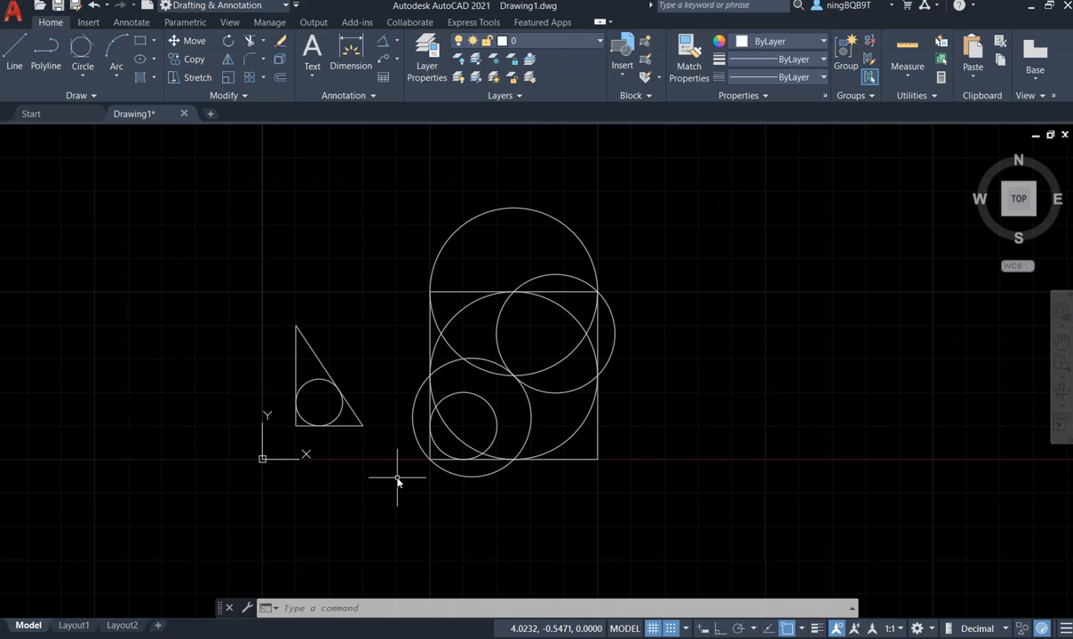